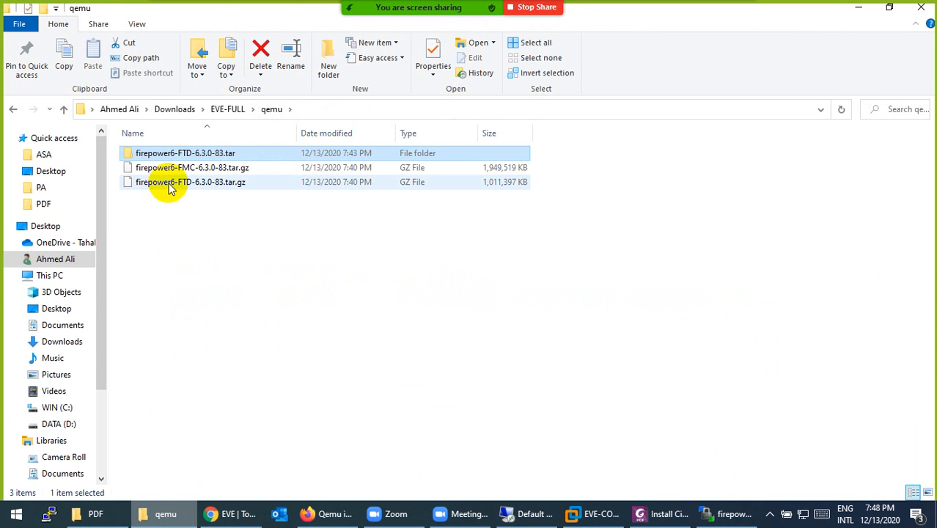
Step: Extract firepower6-FMC-6.3.0-83.tar.gz with 7-Zip into its own firepower6-FMC-6.3.0-83.tar folder
click(170, 170)
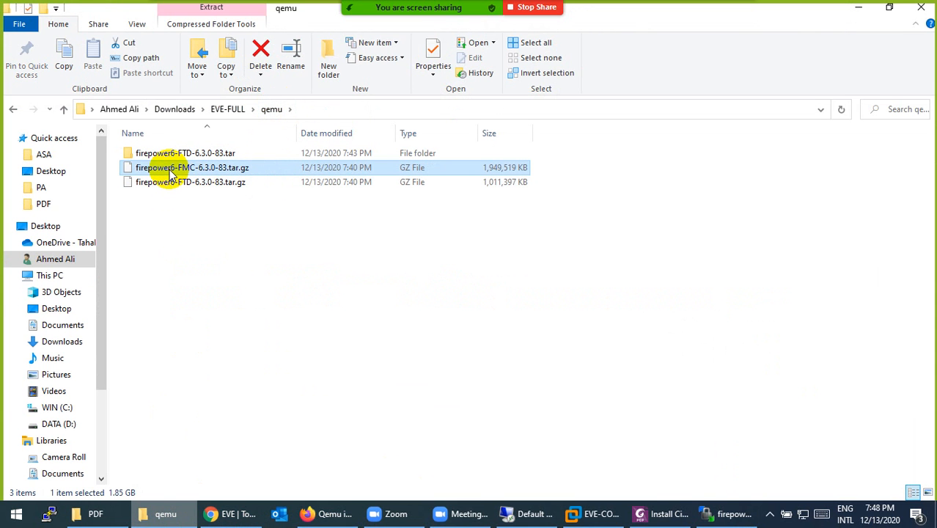
right_click(171, 175)
mouse_move(360, 210)
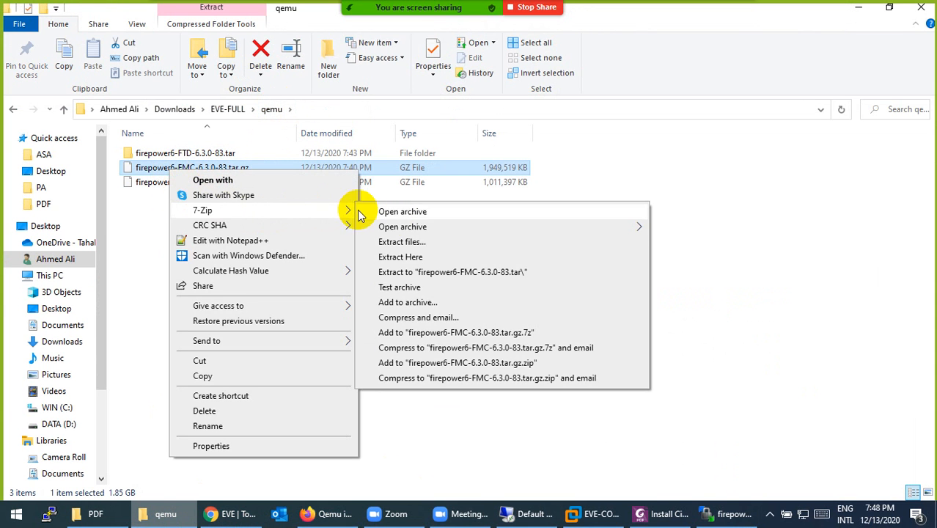
click(425, 275)
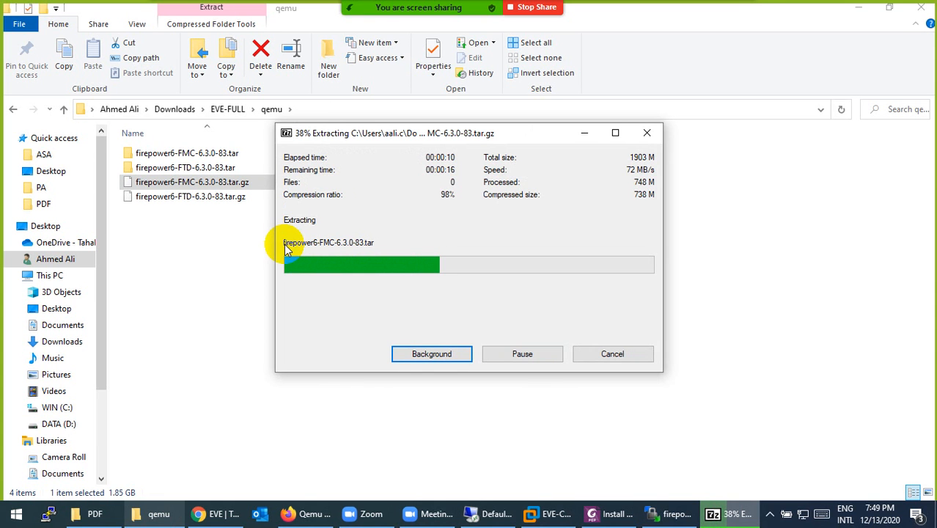
Step: Open the firepower6-FMC-6.3.0-83.tar folder in the qemu downloads directory and check the extraction progress
click(612, 514)
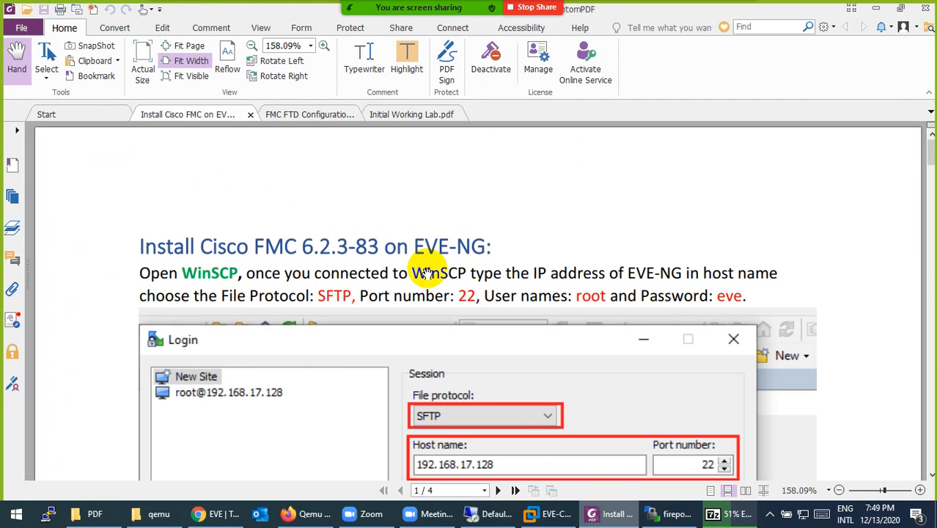
click(729, 514)
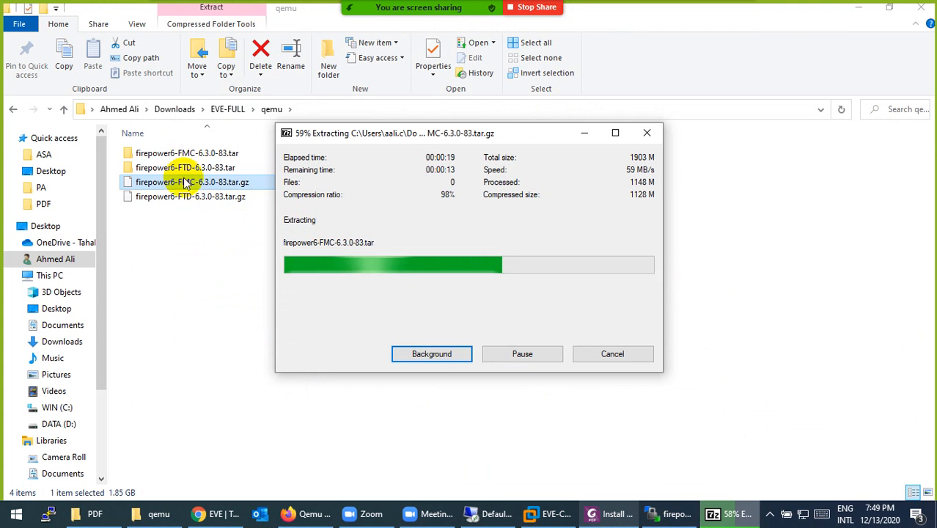
double_click(198, 153)
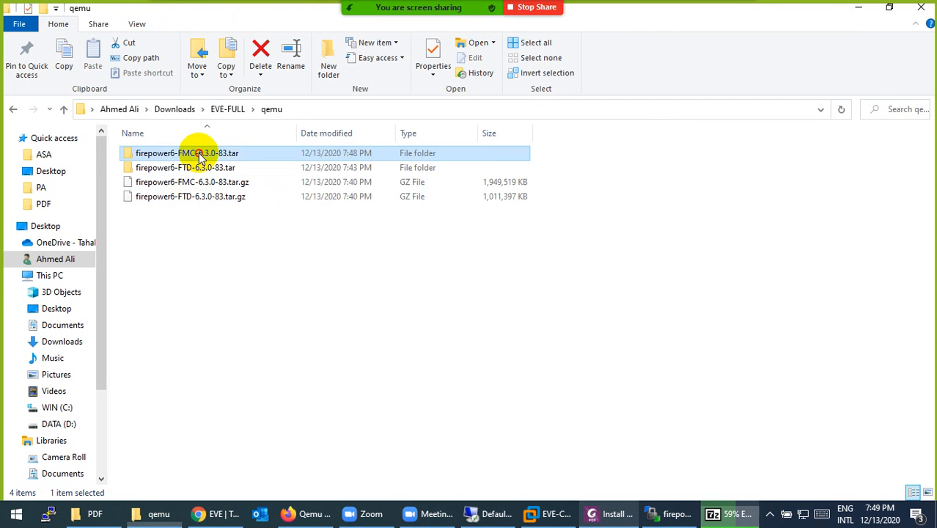
click(722, 513)
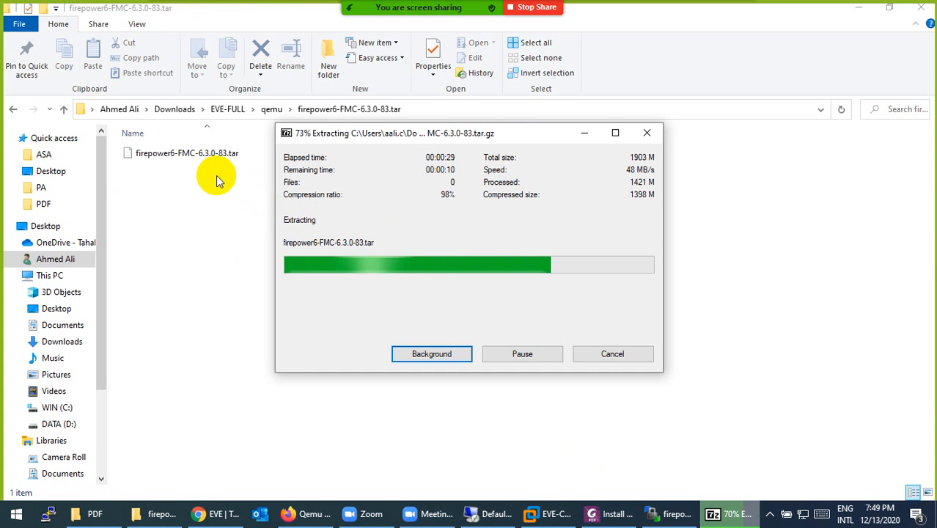
Step: Switch to Firefox and check the Cisco FirePower FMC entries in the Qemu image namings table
click(294, 514)
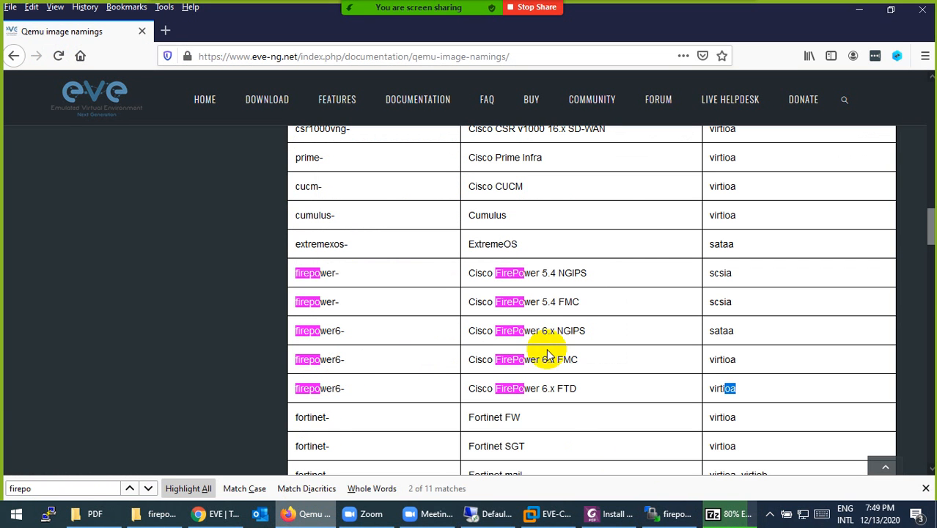
drag(582, 306, 561, 303)
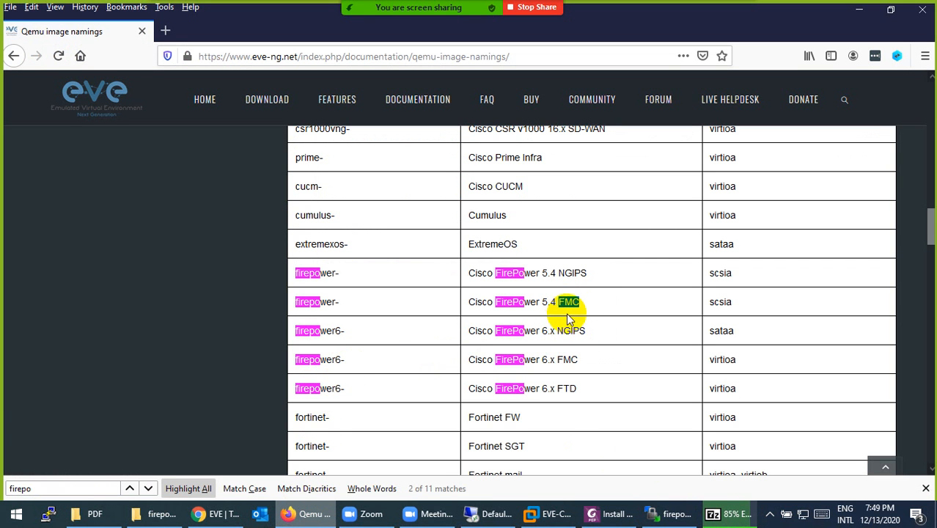
click(302, 517)
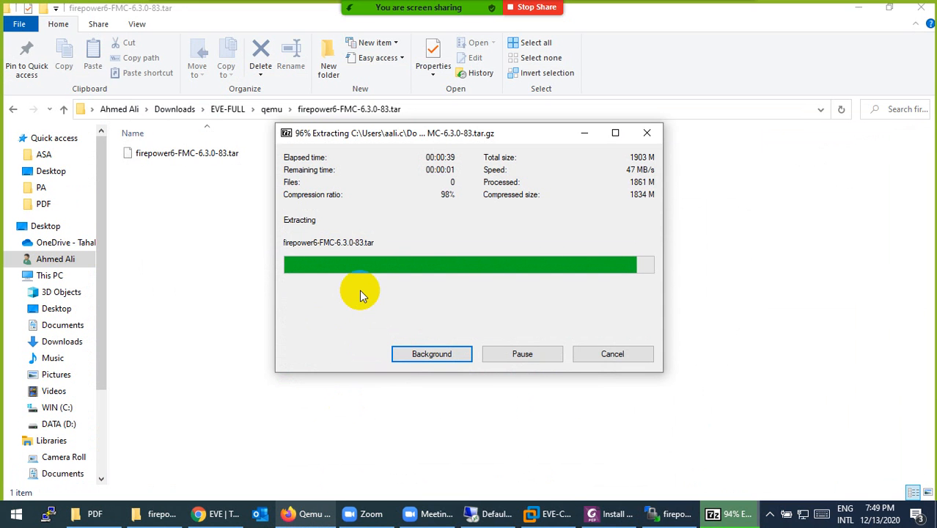
Step: Extract the firepower6-FMC-6.3.0-83.tar file with 7-Zip into a firepower6-FMC-6.3.0-83 folder
click(210, 157)
right_click(208, 153)
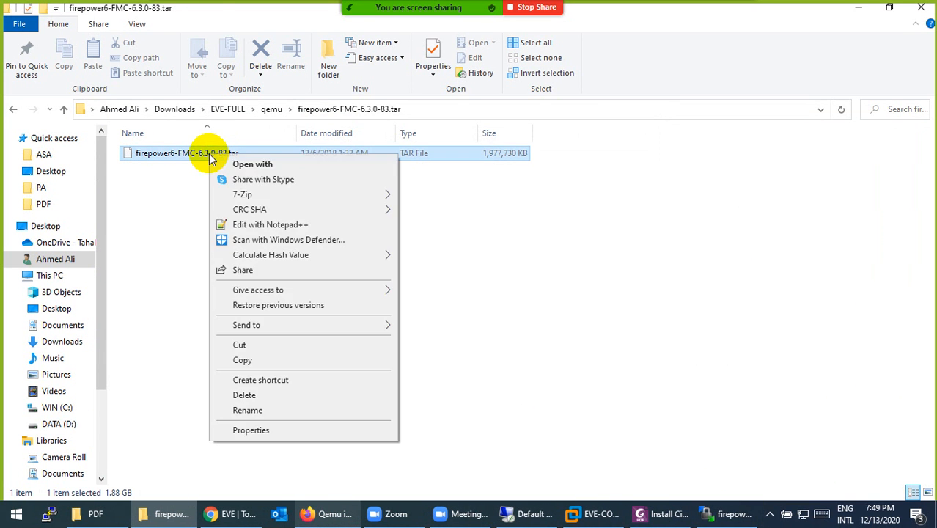
mouse_move(386, 202)
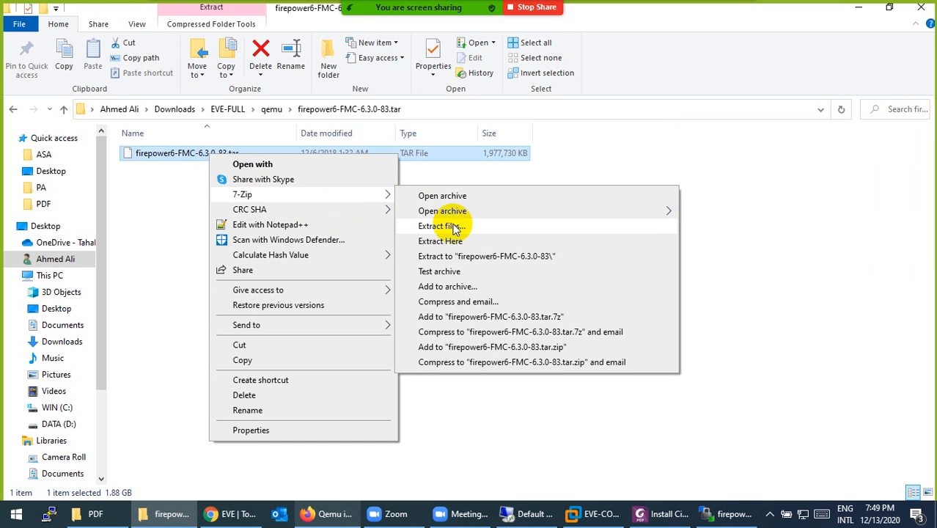
click(546, 256)
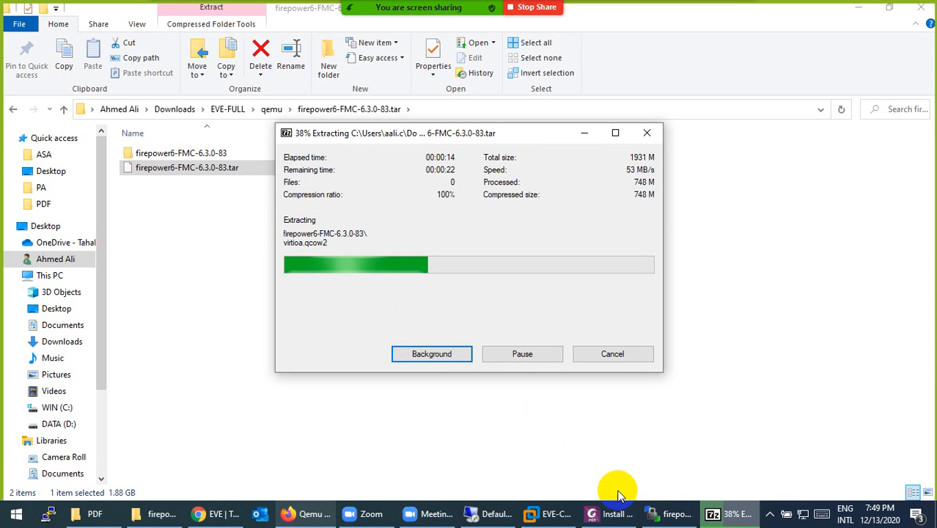
Step: Switch to WinSCP and browse the local side to the firepower6-FMC-6.3.0-83.tar folder under qemu
click(665, 511)
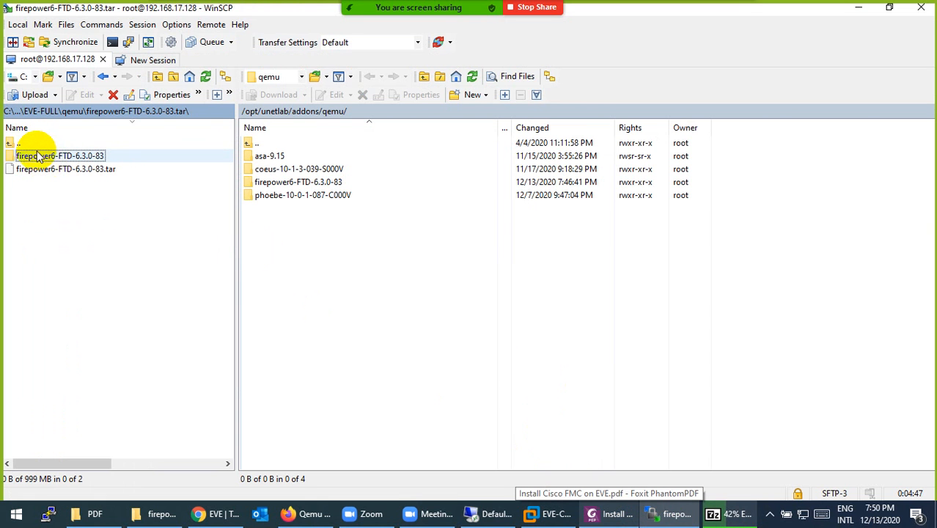
double_click(11, 142)
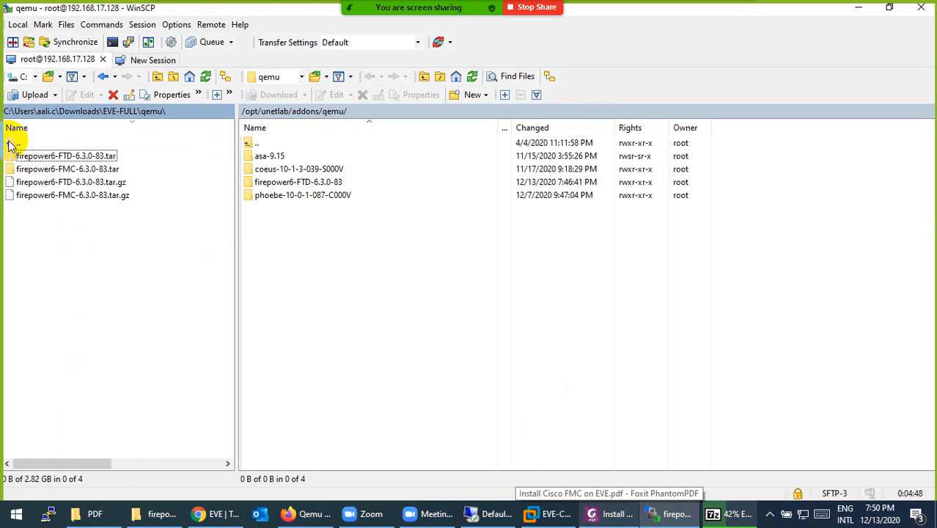
double_click(84, 176)
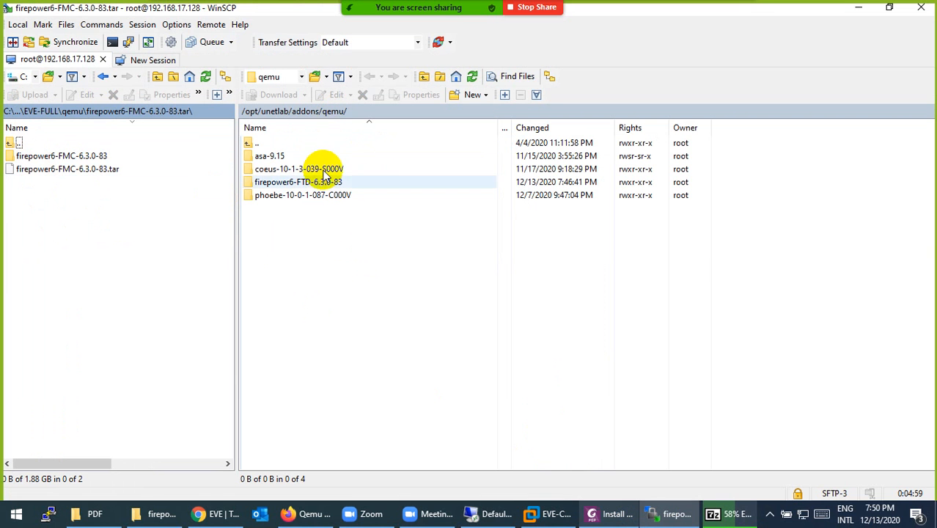
Step: Inspect the remote firepower6-FTD-6.3.0-83 folder and the contents of the local firepower6-FMC-6.3.0-83 folder
click(302, 183)
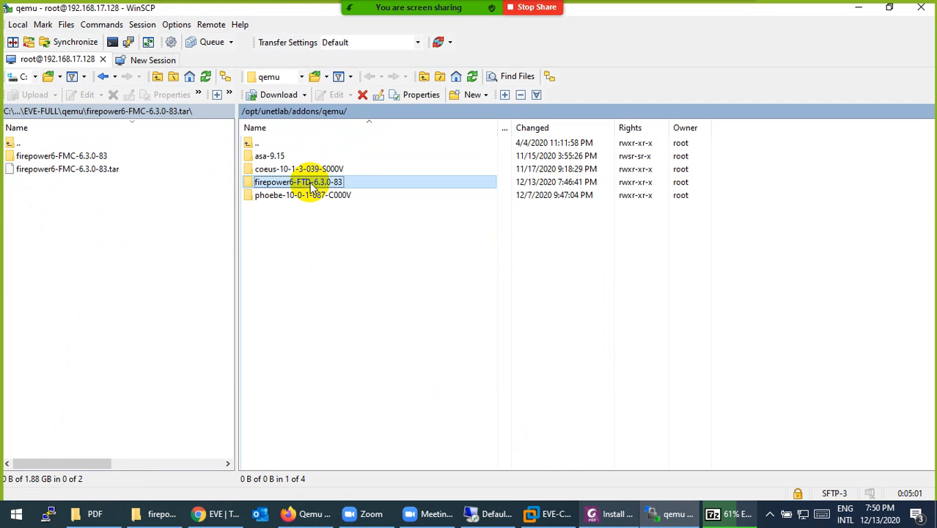
double_click(51, 156)
double_click(18, 143)
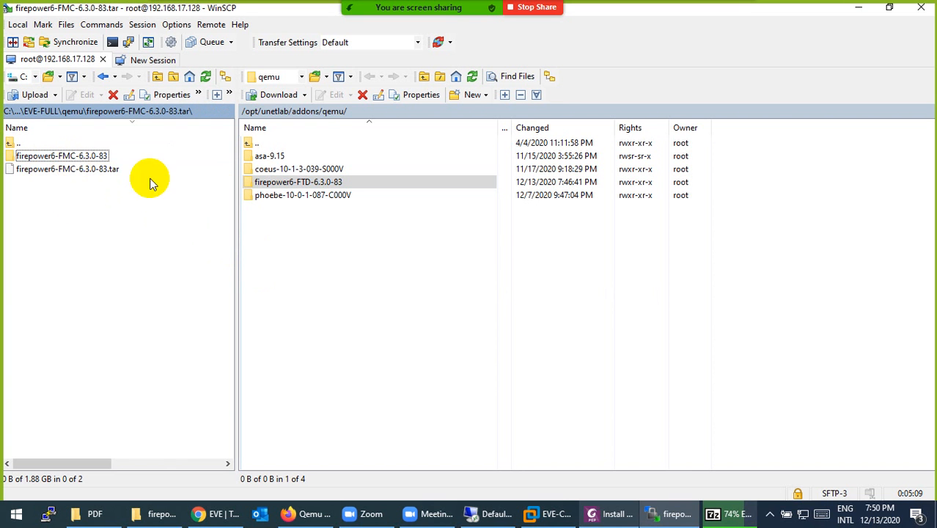
Step: Check the extraction, and upload the local firepower6-FMC-6.3.0-83 folder to /opt/unetlab/addons/qemu/ on the remote machine
click(731, 513)
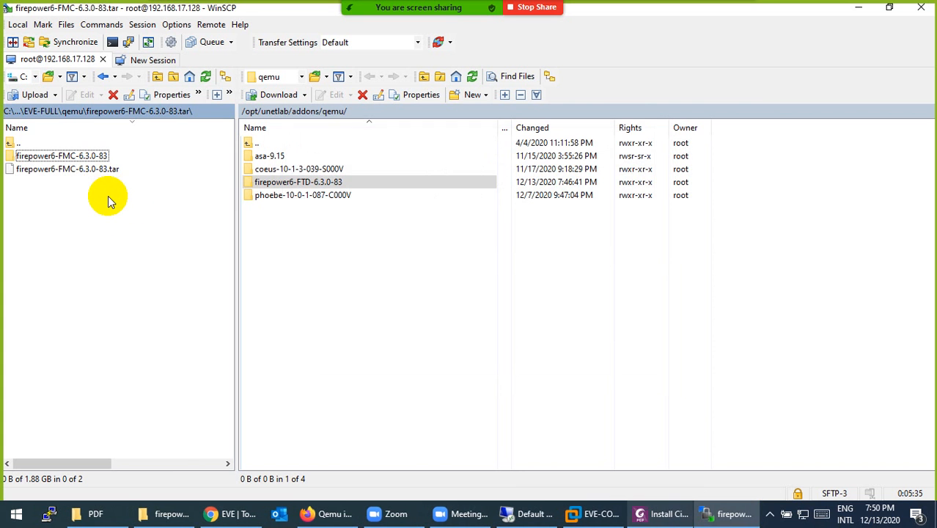
click(65, 156)
drag(67, 157, 312, 238)
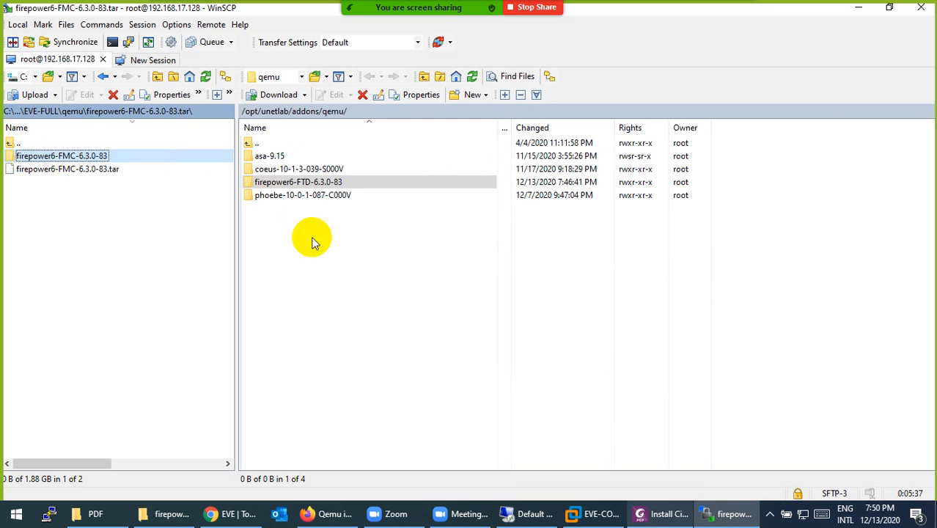
Step: Switch to the FMC installation PDF and review its WinSCP login settings and the local and remote machine panes
click(654, 514)
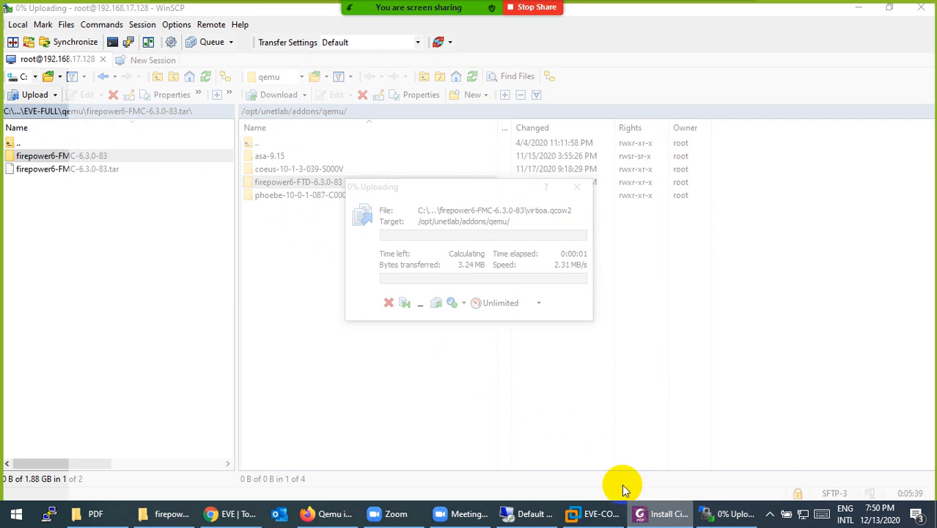
scroll(438, 308, down, 3)
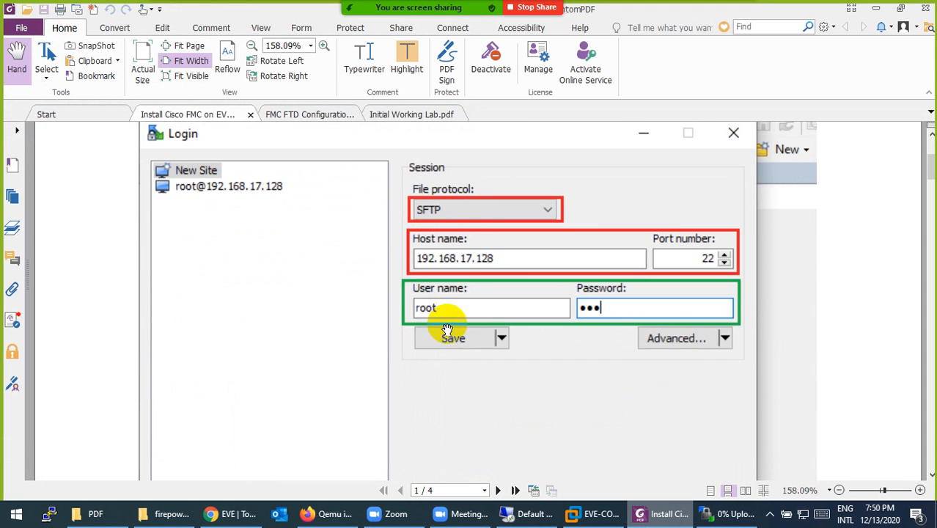
scroll(454, 293, up, 6)
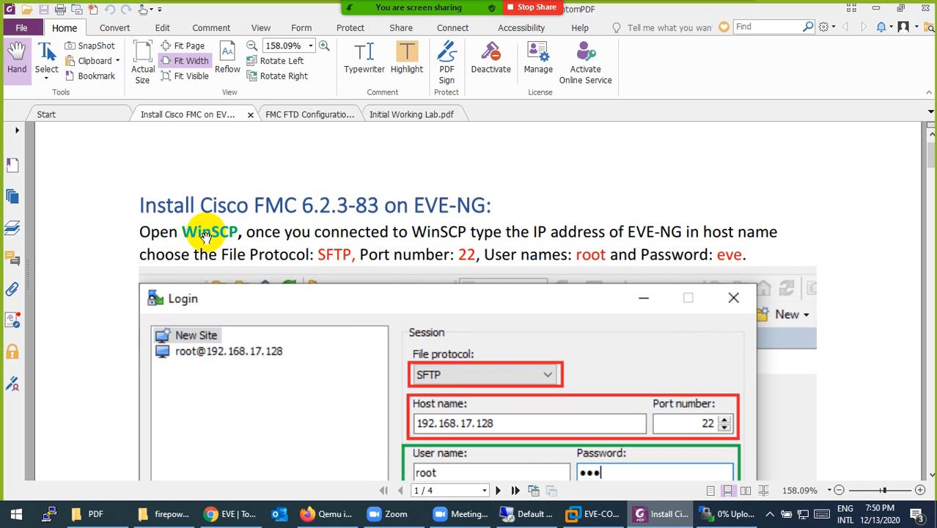
scroll(481, 305, down, 7)
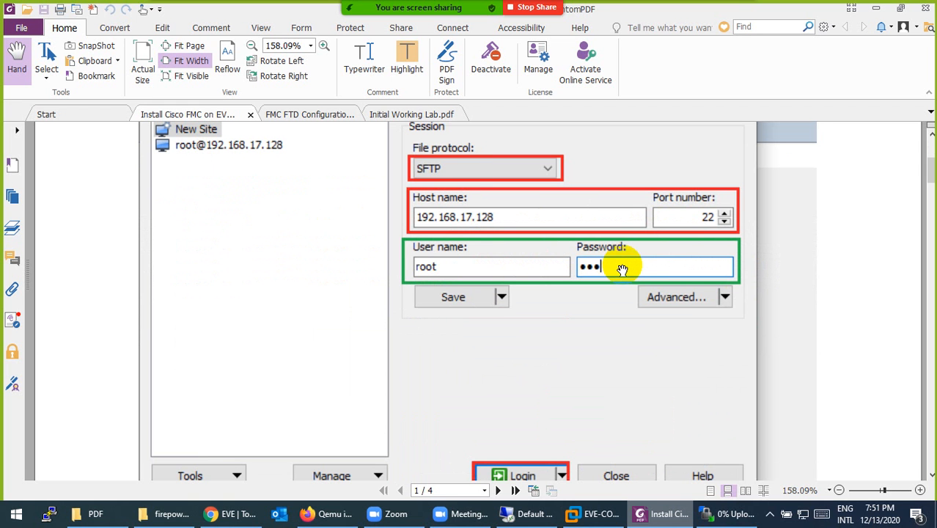
scroll(540, 284, down, 5)
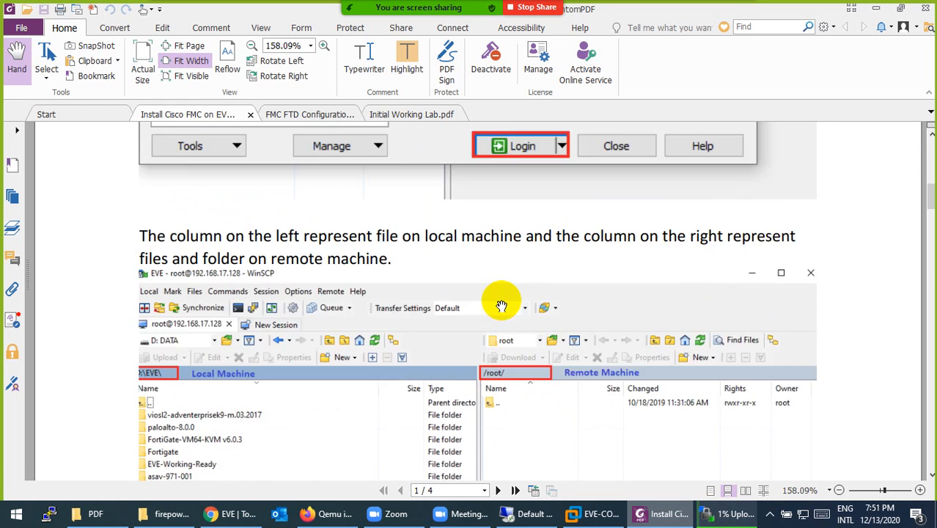
scroll(501, 306, down, 3)
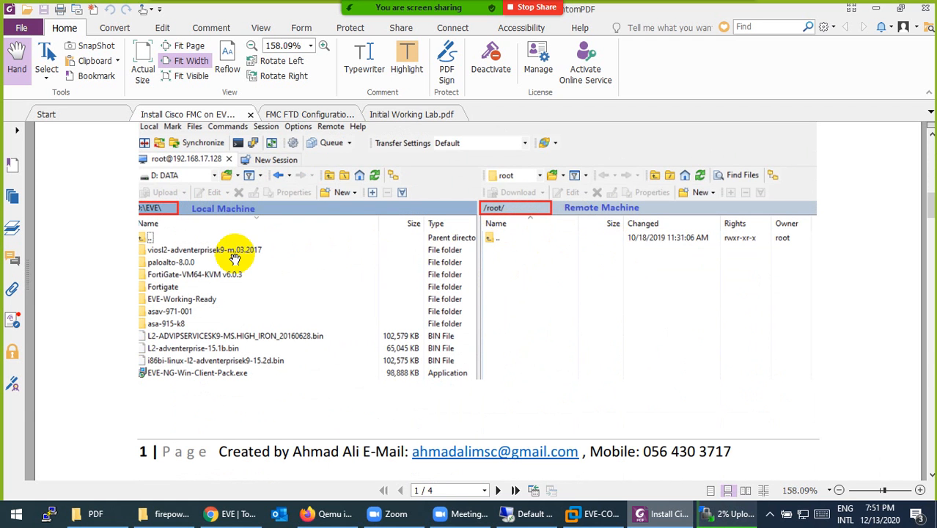
scroll(242, 258, down, 8)
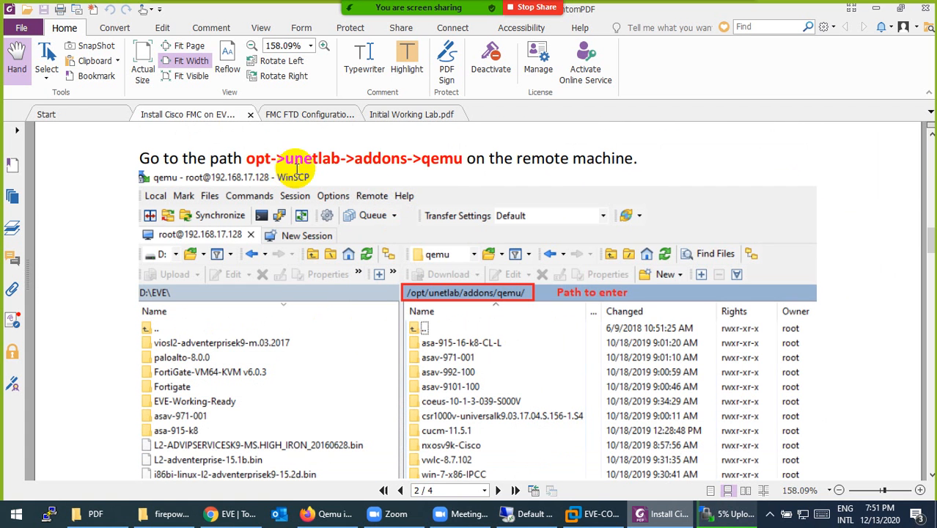
Step: Review the guide's remote path and firepower6-FMC folder name, and compare the naming with the Qemu image namings table in Firefox
drag(462, 162, 247, 160)
scroll(558, 321, down, 7)
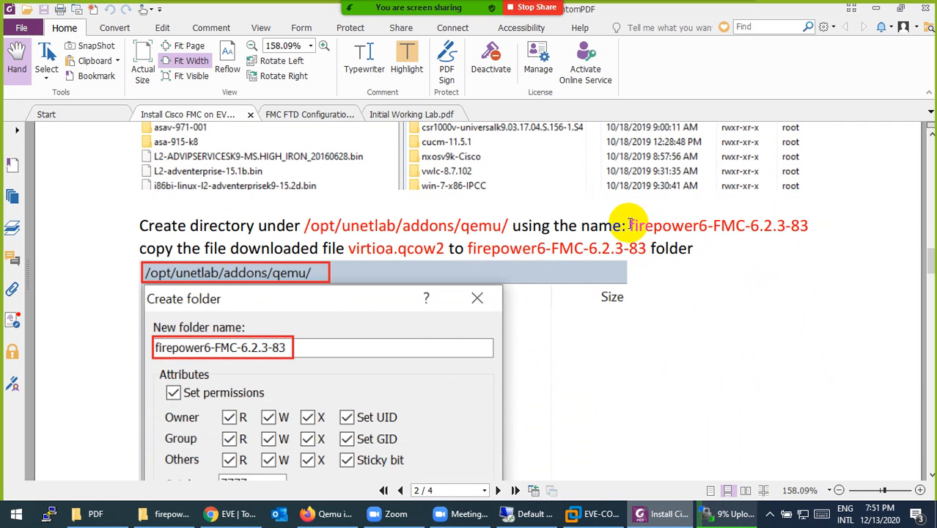
drag(630, 224, 730, 225)
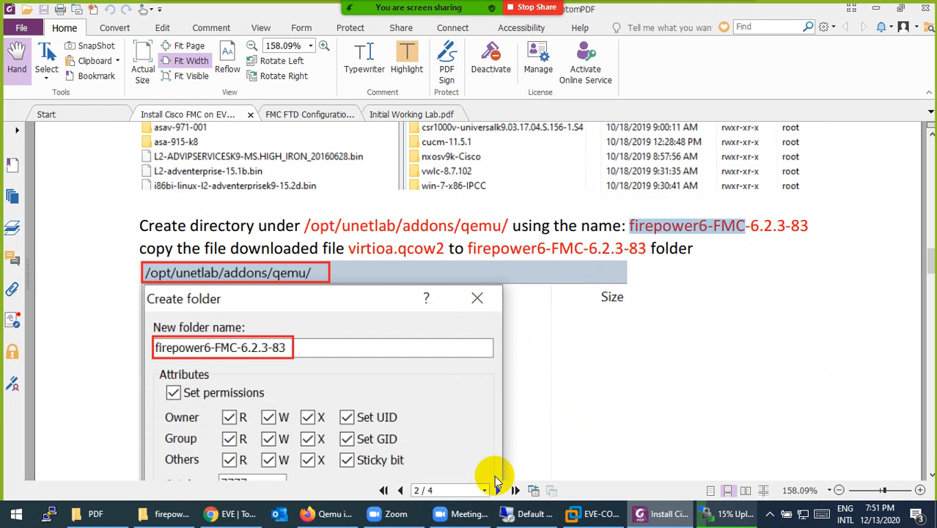
click(336, 515)
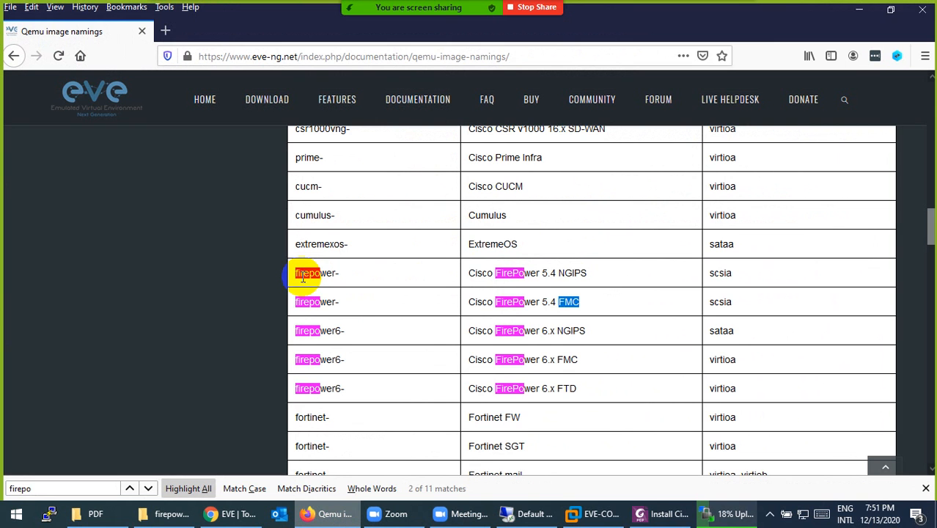
click(327, 514)
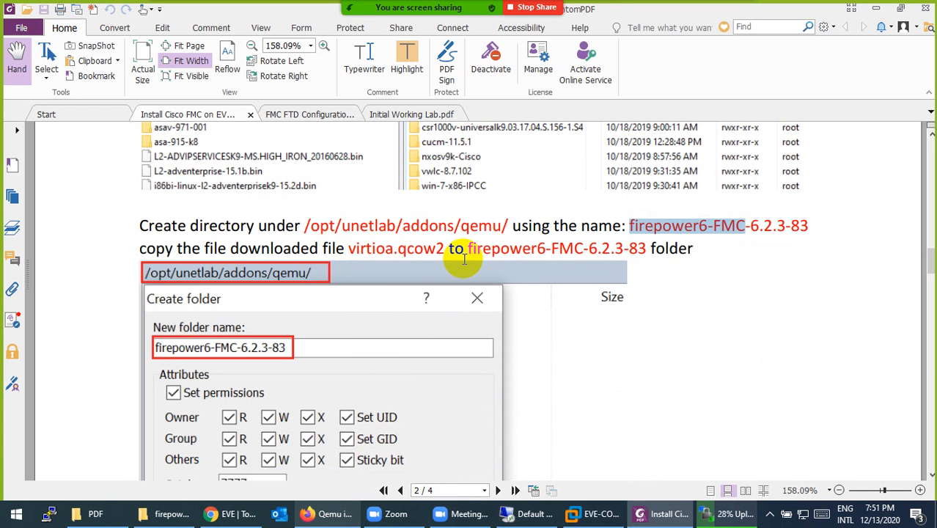
Step: Review the guide's folder creation settings and virtioa.qcow2 placement, checking the WinSCP upload progress in between
scroll(579, 271, down, 3)
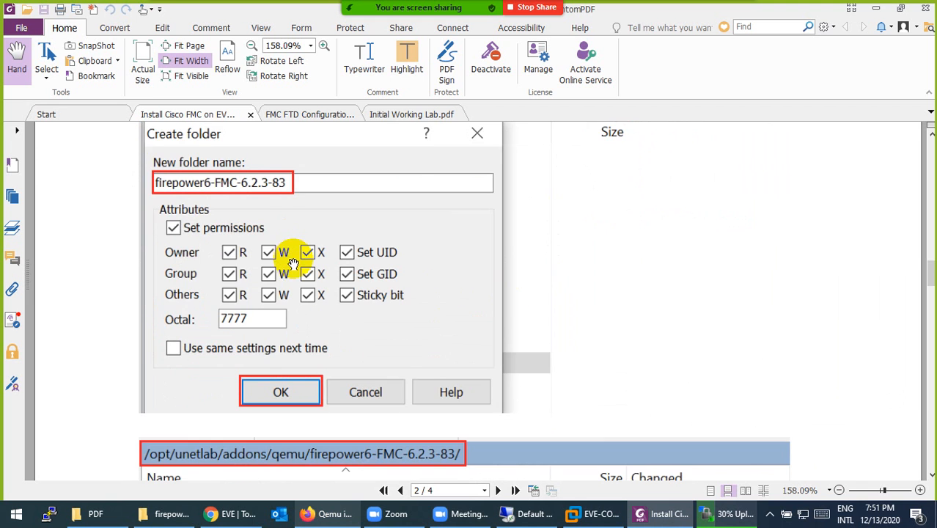
scroll(293, 264, down, 2)
click(722, 514)
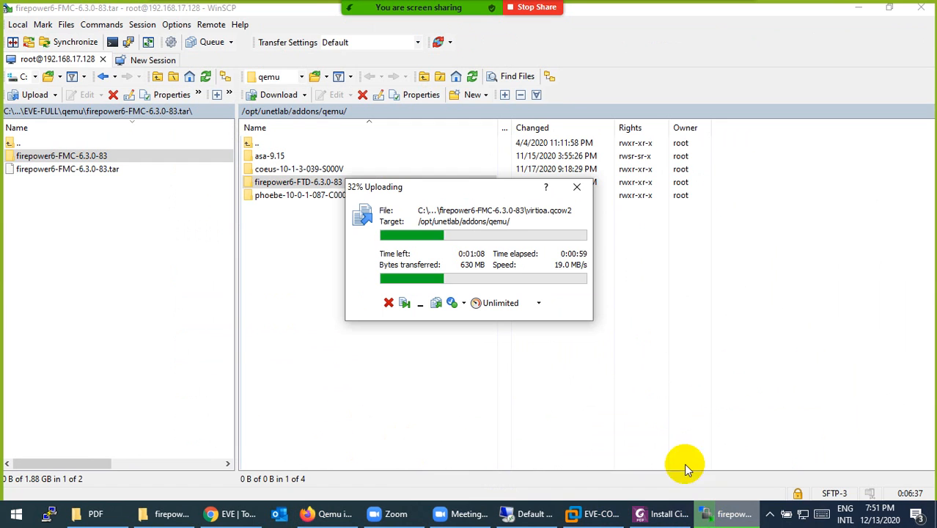
click(710, 517)
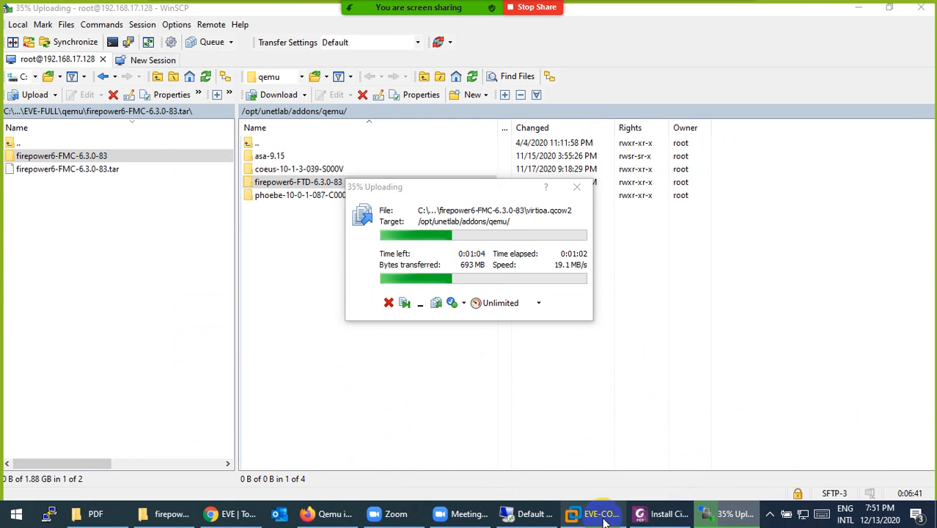
click(645, 513)
scroll(383, 348, down, 3)
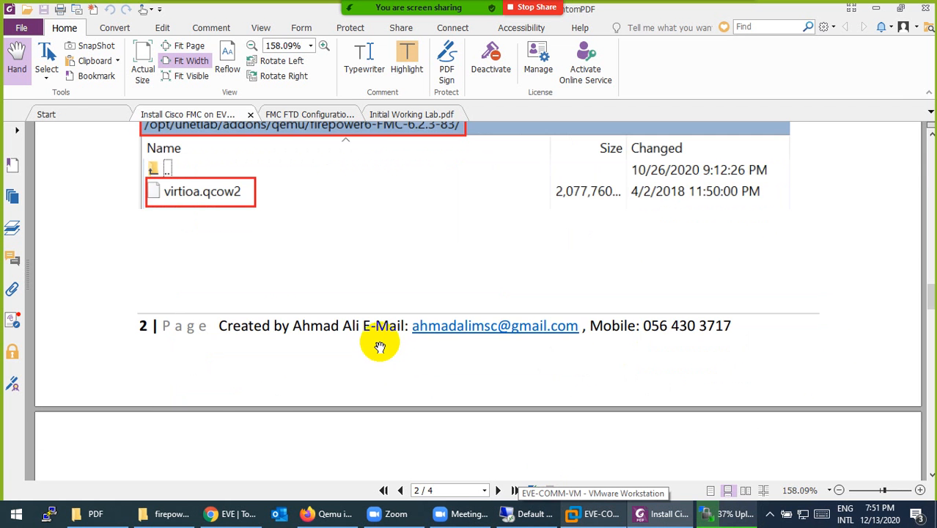
Step: Review the guide's instructions for uploading the virtioa.qcow2 file or unzipped FMC folder to the remote qemu directory and fixing permissions
scroll(367, 326, down, 5)
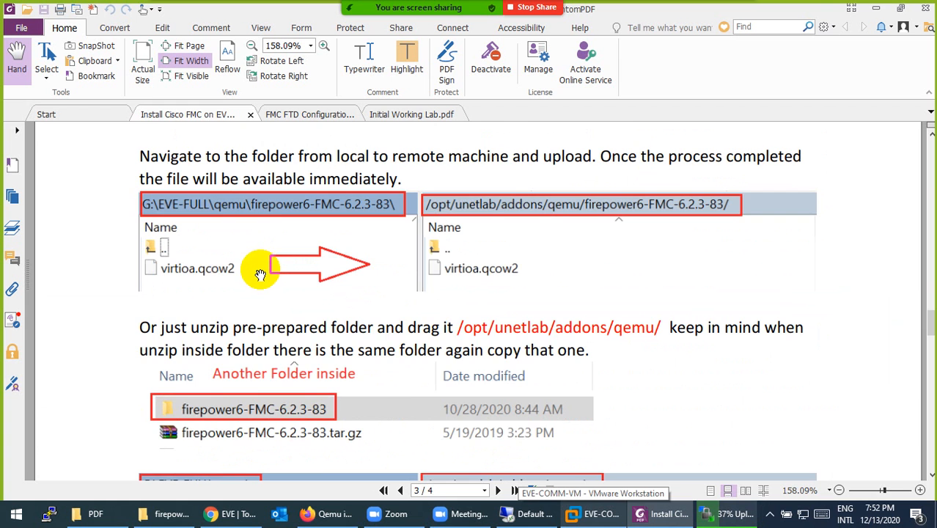
scroll(260, 275, down, 1)
scroll(233, 388, down, 2)
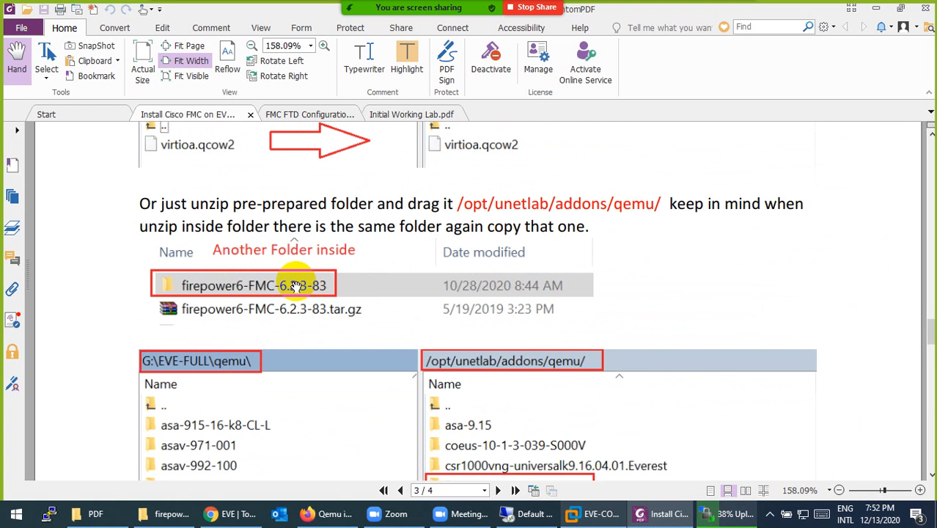
scroll(297, 286, down, 5)
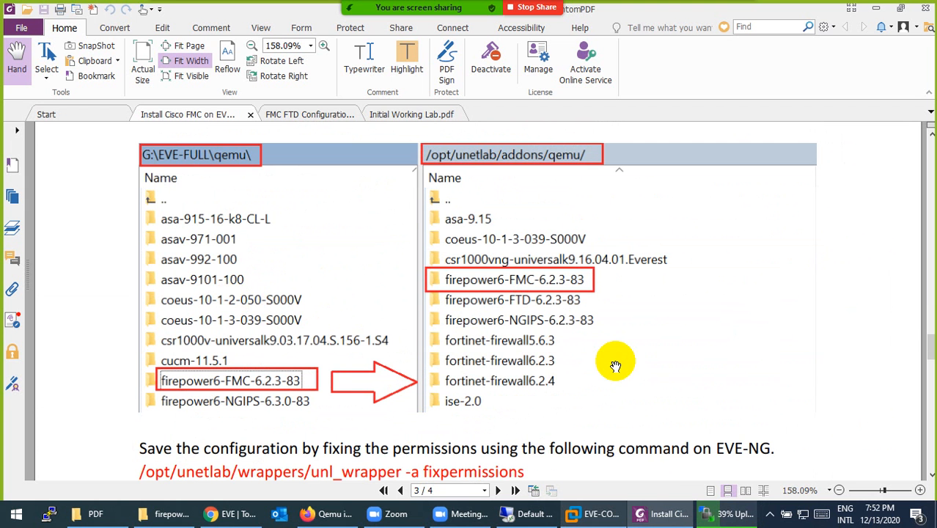
scroll(580, 358, down, 5)
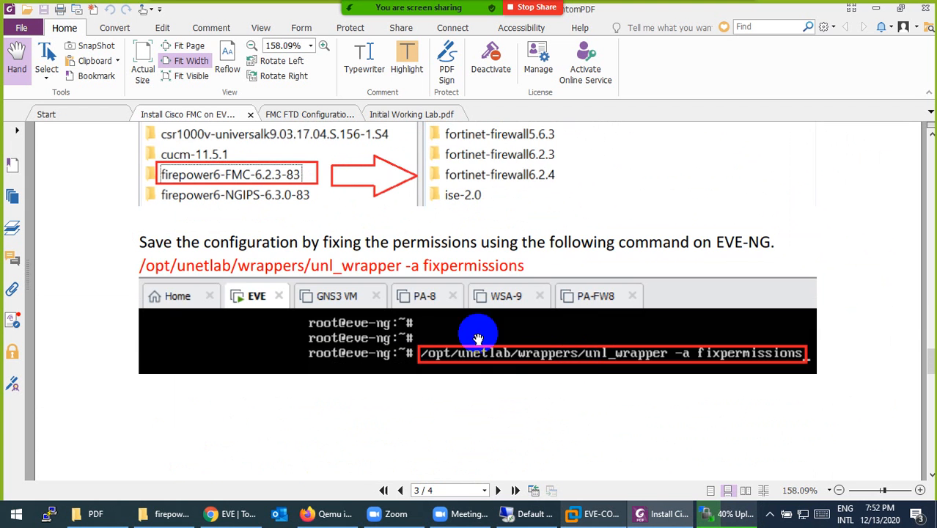
Step: Copy the /opt/unetlab/wrappers/unl_wrapper -a fixpermissions command from the guide
drag(528, 269, 140, 266)
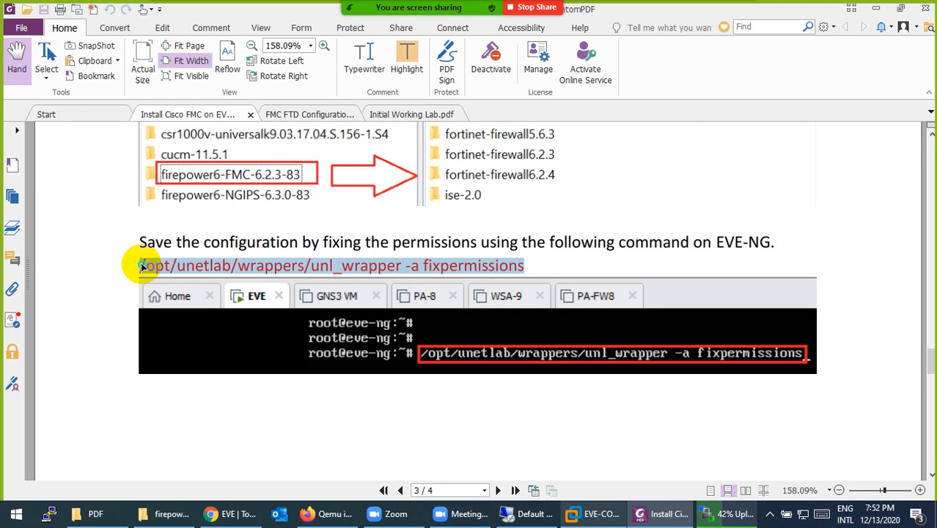
right_click(141, 265)
click(176, 269)
Step: Review the guide's last page covering the FMC node's template, image and name settings and its startup
scroll(335, 314, down, 15)
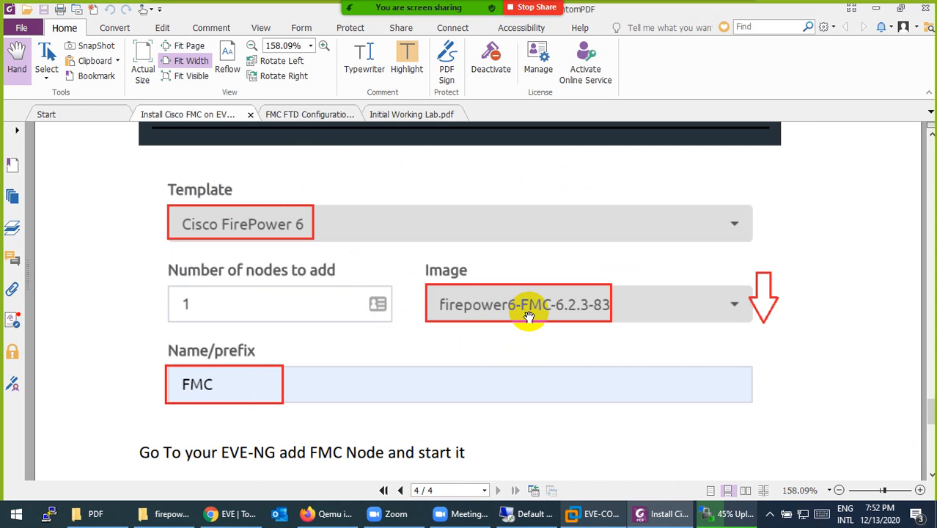
scroll(528, 316, down, 10)
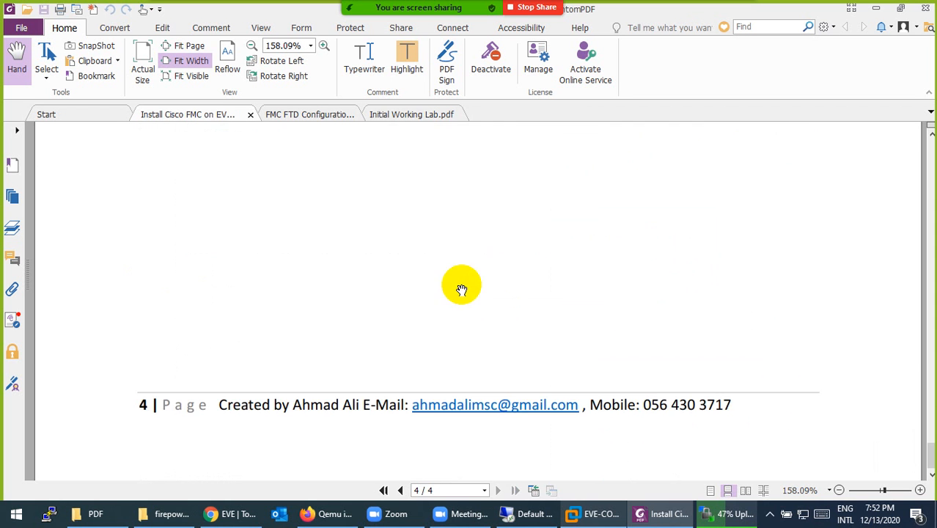
scroll(543, 374, up, 5)
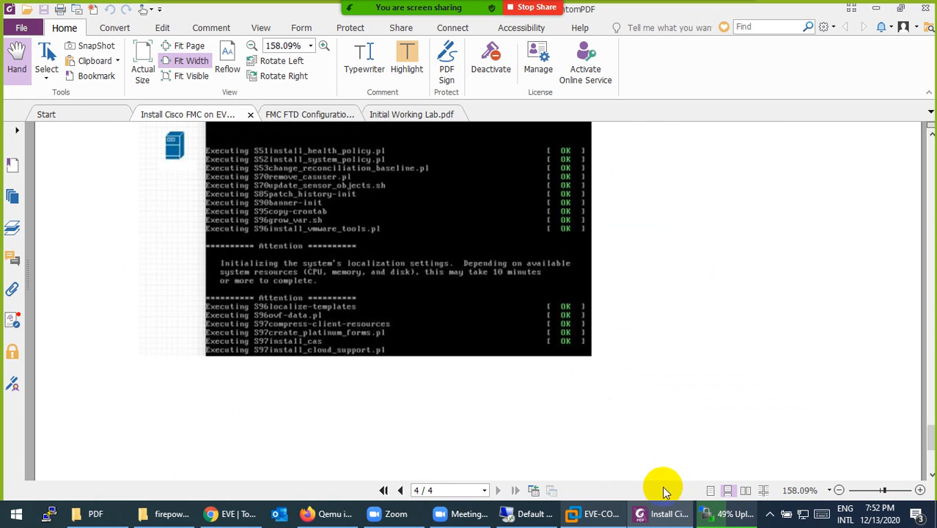
Step: Check the WinSCP upload progress, and paste the copied fixpermissions command into the EVE-COMM-VM console in VMware Workstation
click(728, 515)
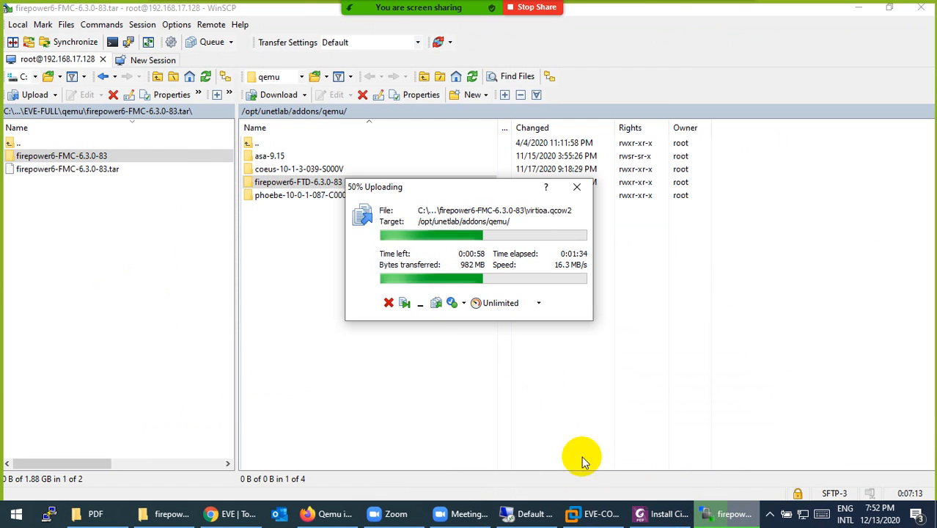
click(595, 513)
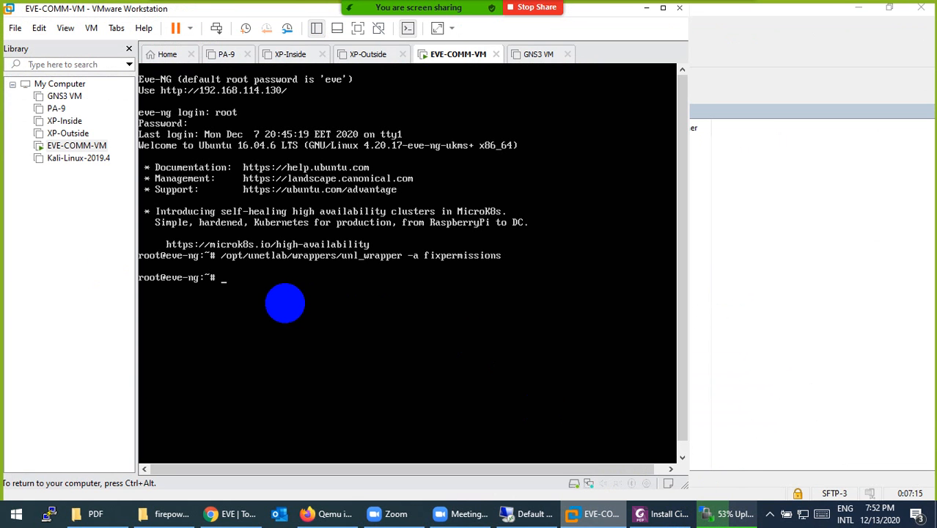
click(38, 28)
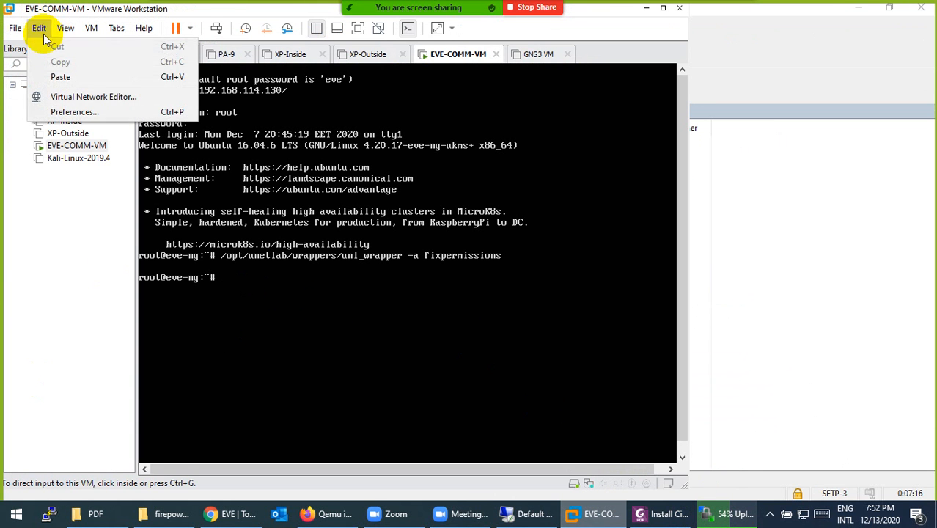
click(51, 76)
click(209, 197)
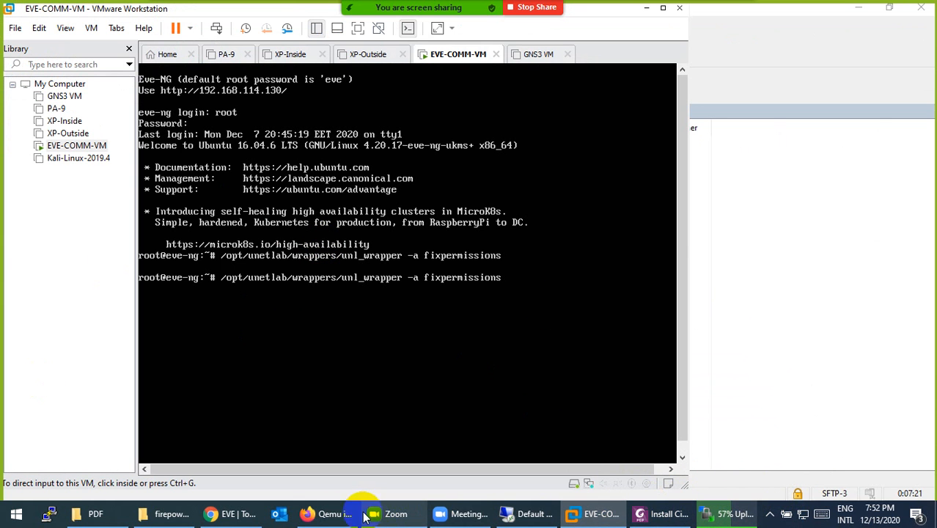
Step: Check the WinSCP upload again, and run the pasted fixpermissions command in the EVE-COMM-VM console
click(729, 514)
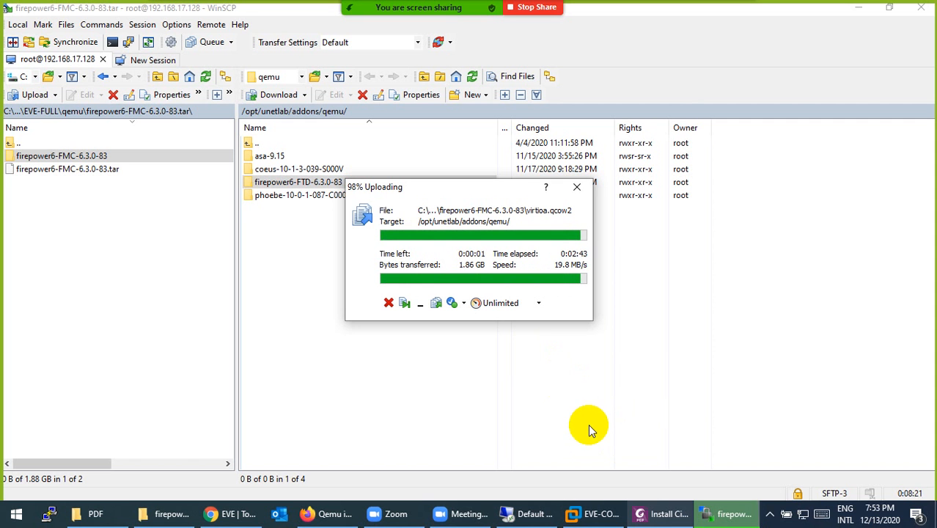
click(591, 513)
click(474, 349)
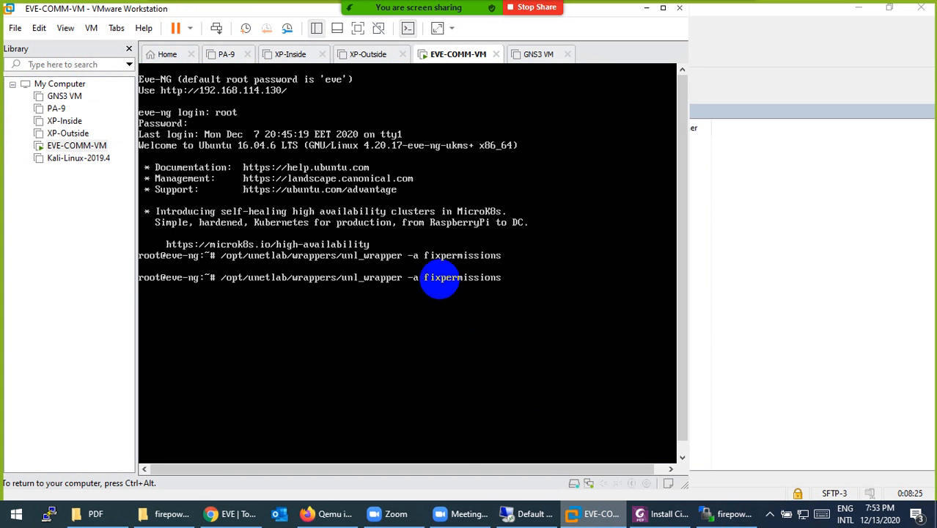
Step: Switch to the EVE topology in Chrome and add one Cisco FirePower 6 node using the firepower6-FMC-6.3.0-83 image
click(258, 514)
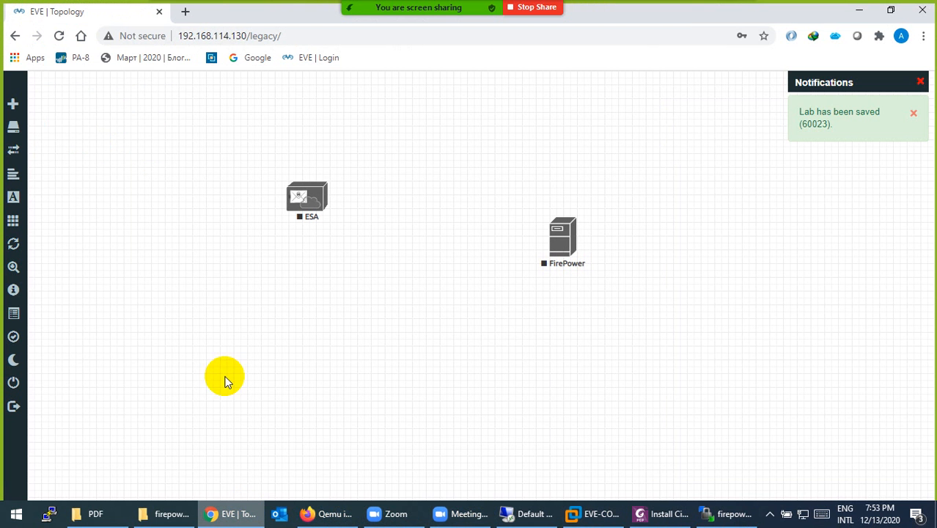
right_click(423, 239)
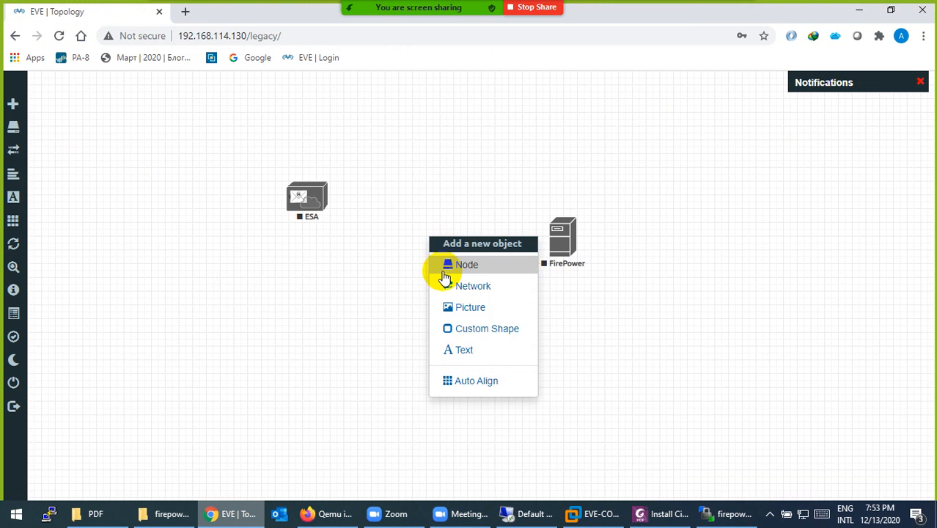
click(443, 264)
text(fire)
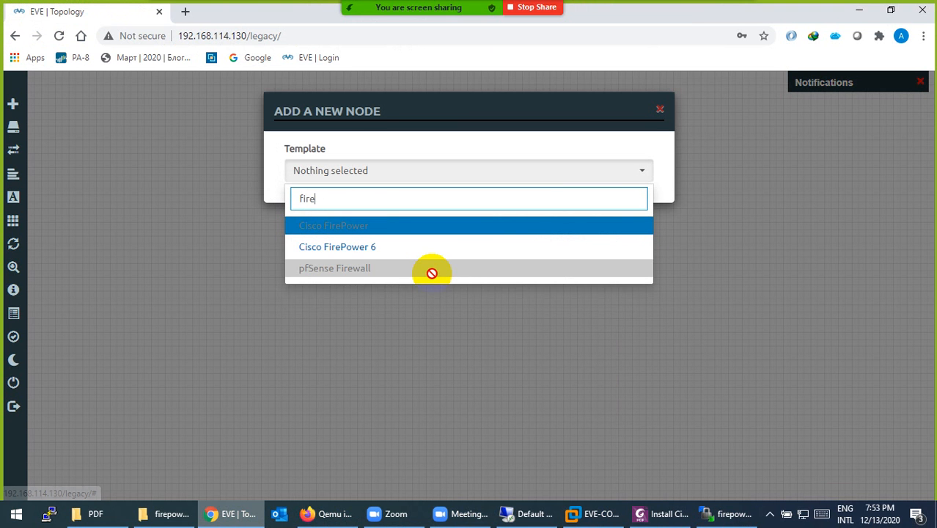
click(336, 248)
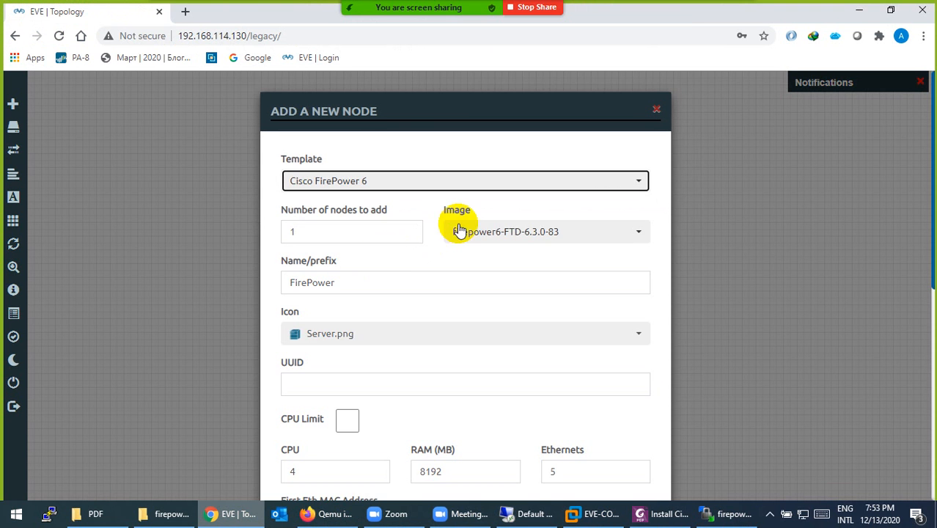
click(509, 234)
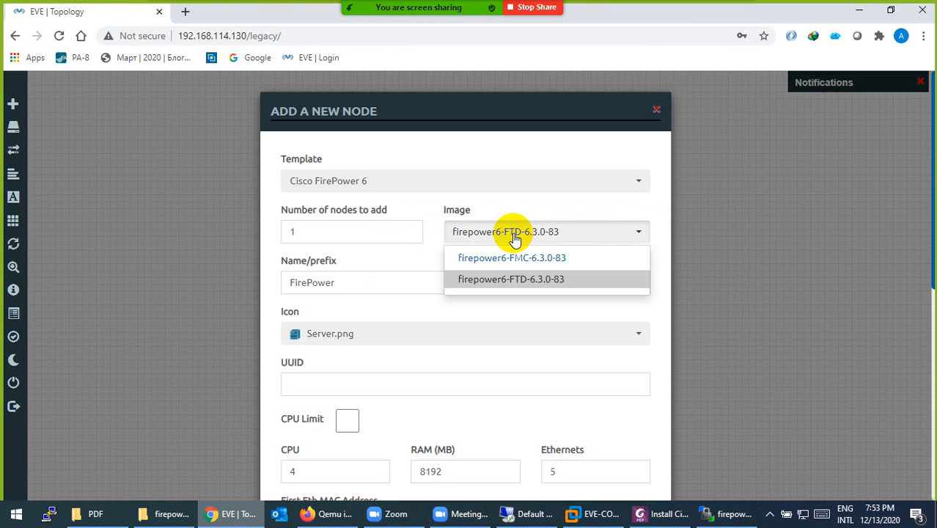
click(494, 261)
scroll(412, 339, down, 6)
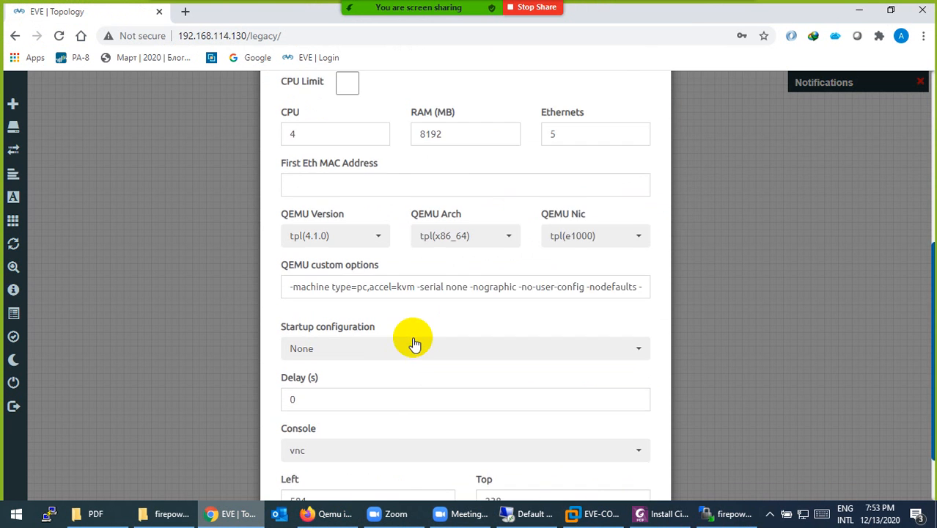
click(397, 457)
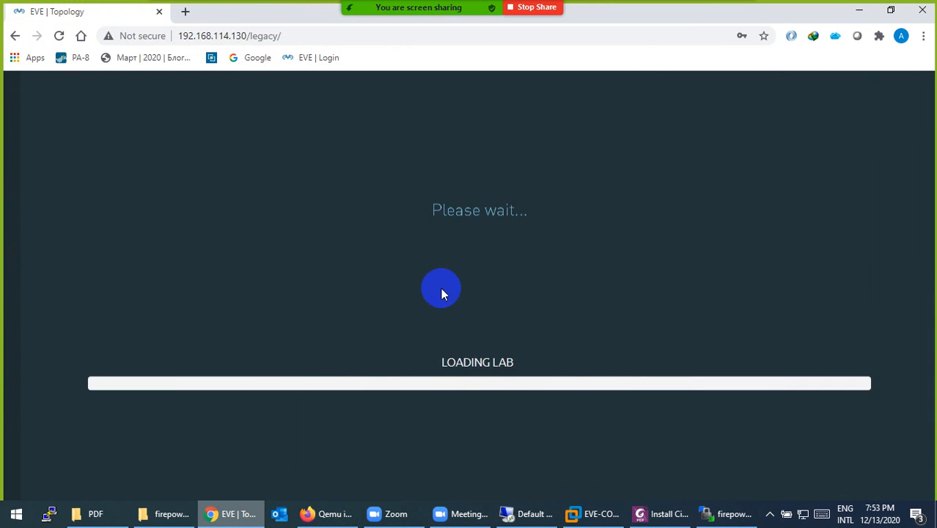
Step: Move the newly added node slightly up between the ESA and FirePower nodes, and rename it FMC
drag(443, 261, 434, 218)
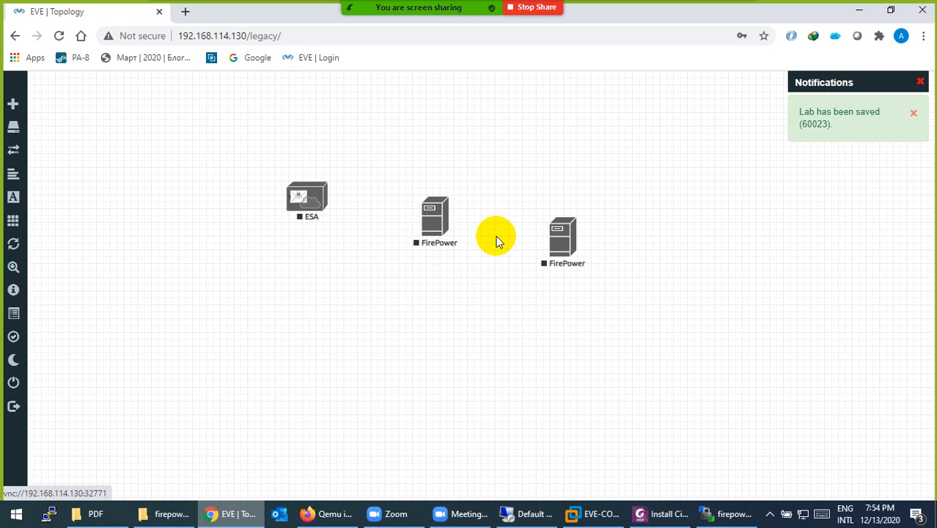
right_click(431, 226)
click(464, 381)
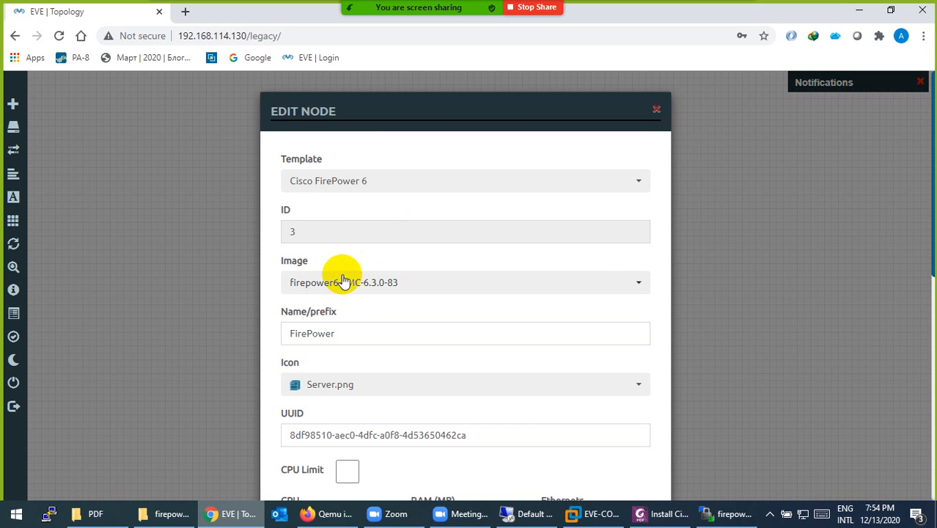
double_click(331, 336)
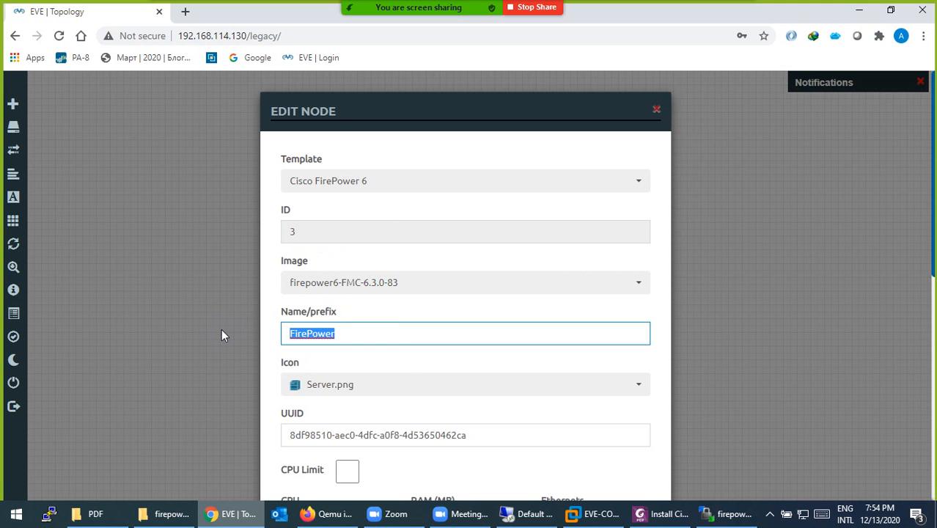
text(FMC)
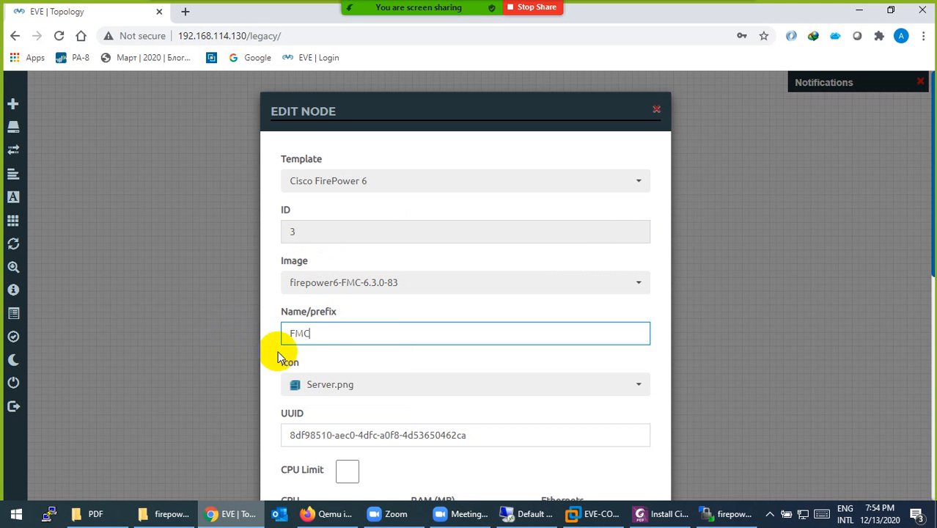
scroll(320, 383, down, 6)
click(407, 462)
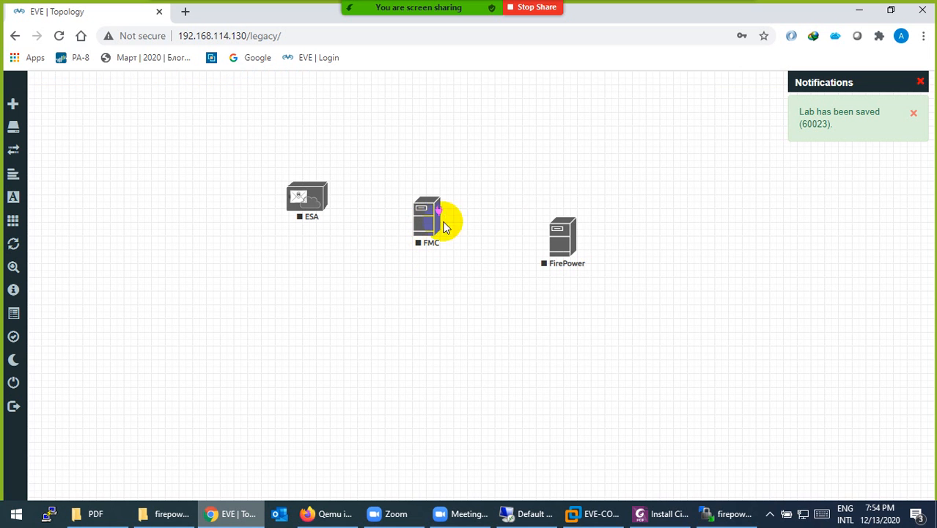
Step: Rename the FirePower node that uses the firepower6-FTD-6.3.0-83 image to FTD, and save the node
right_click(558, 233)
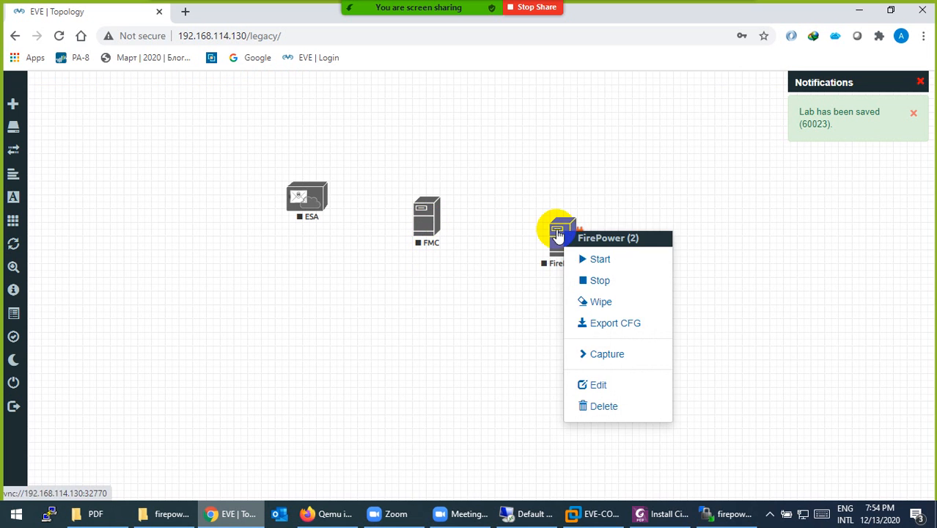
click(591, 384)
click(342, 328)
double_click(345, 330)
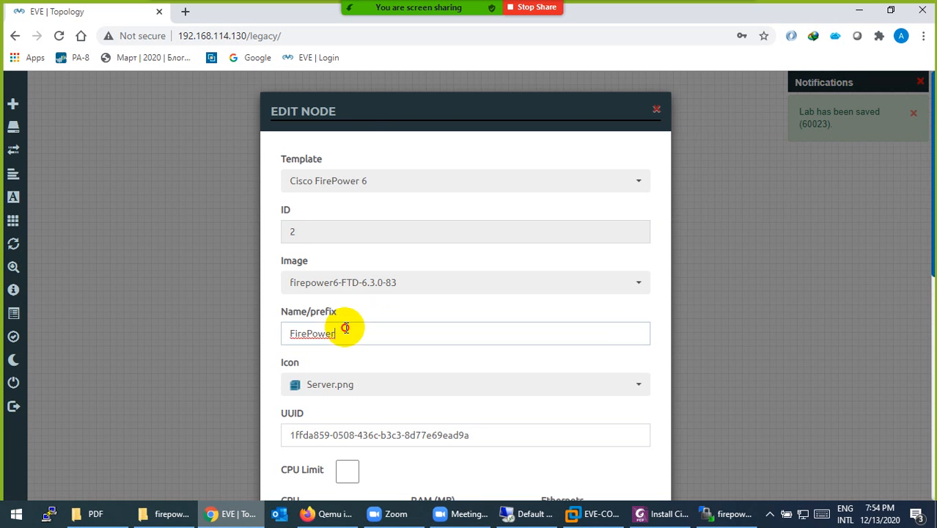
text(FTD)
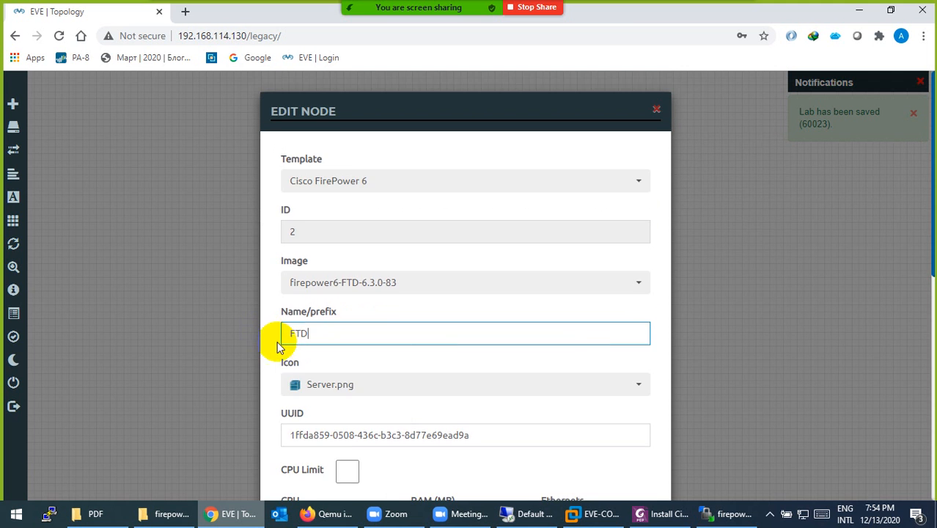
scroll(308, 374, down, 5)
scroll(325, 397, down, 2)
click(395, 456)
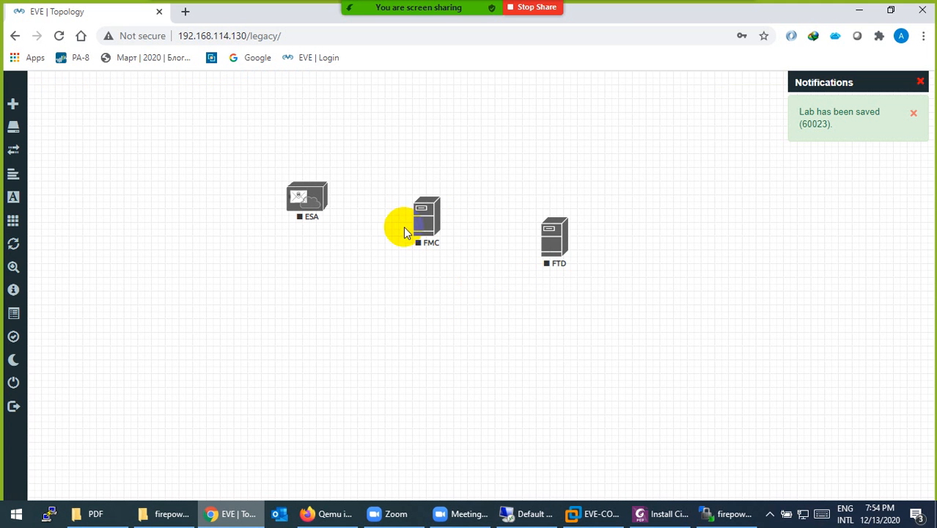
Step: Delete the FMC and FTD nodes from the topology
click(423, 223)
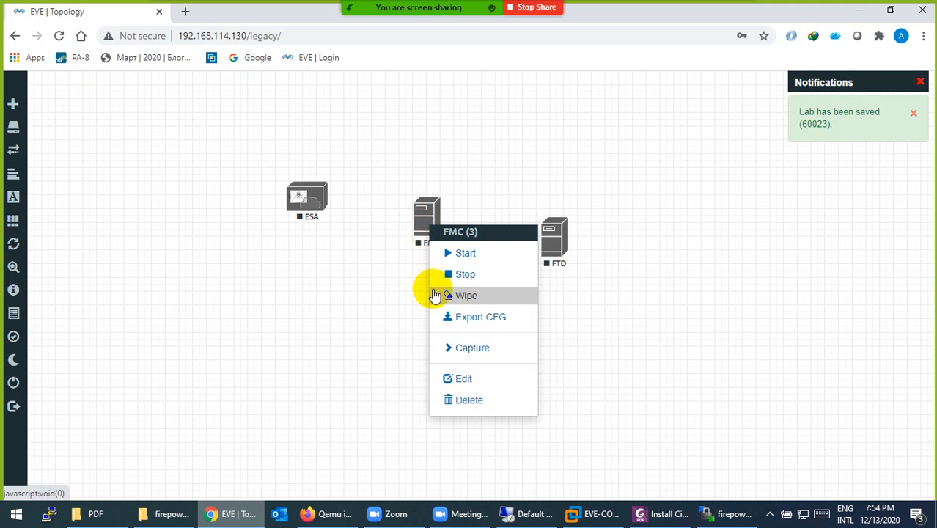
click(449, 398)
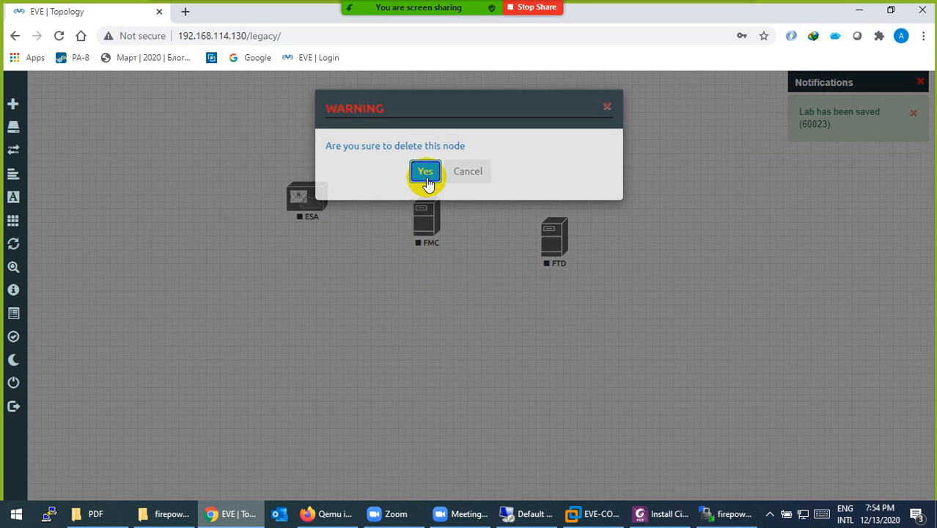
click(425, 172)
click(554, 266)
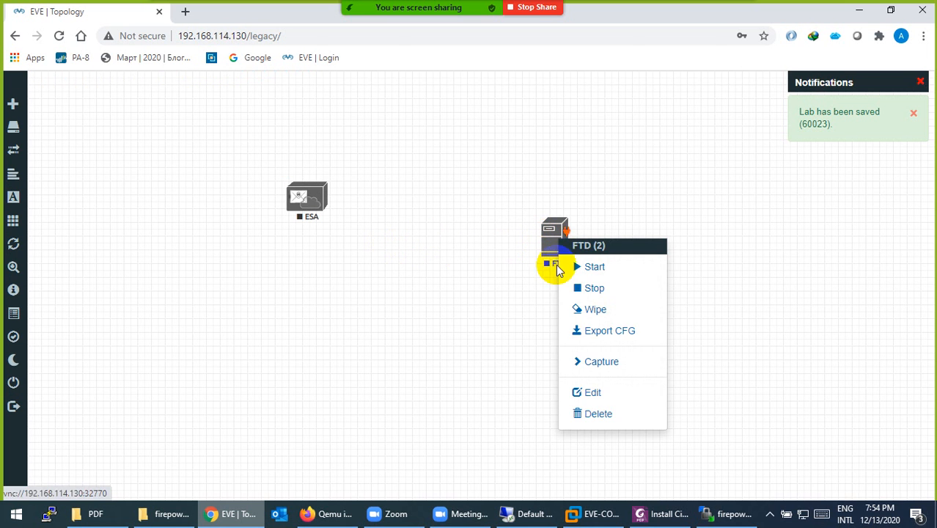
click(597, 414)
click(424, 175)
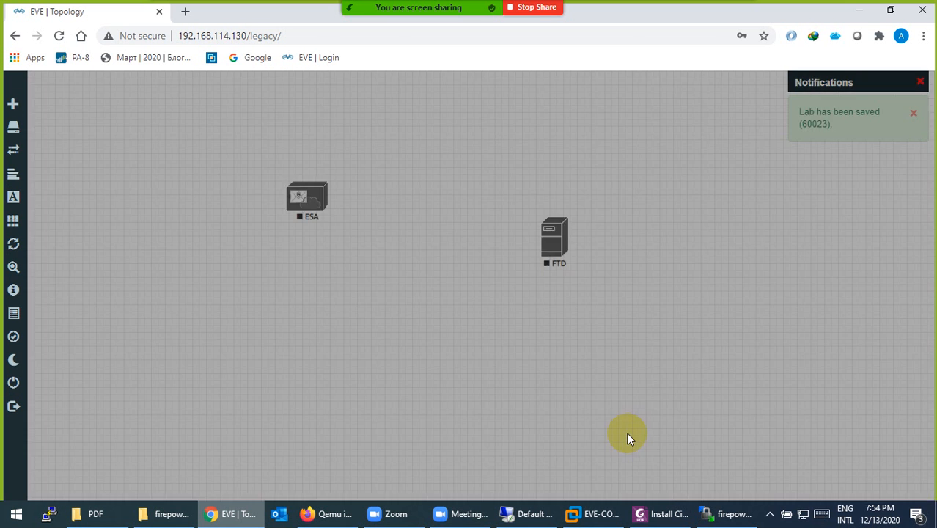